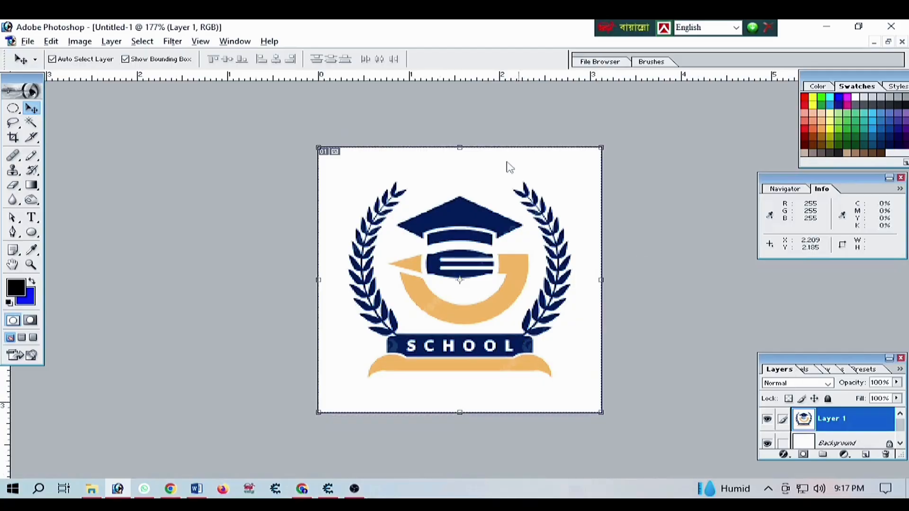
pyautogui.click(225, 46)
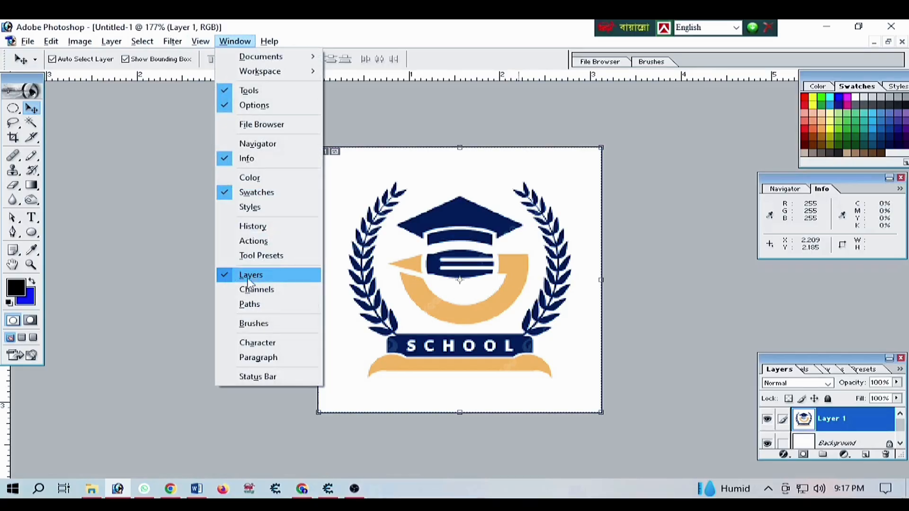
pyautogui.click(847, 364)
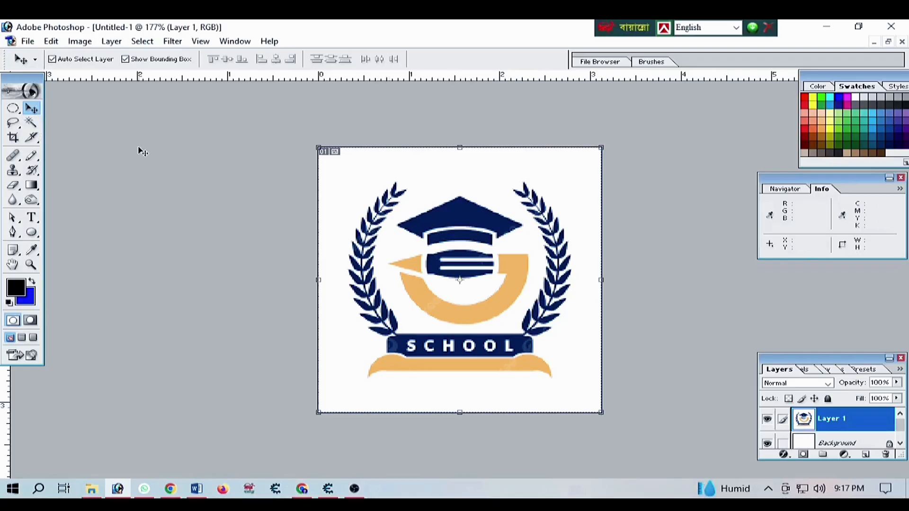
# Step: Select the white area around the school logo on Layer 1 with the Magic Wand and delete it
pyautogui.click(31, 123)
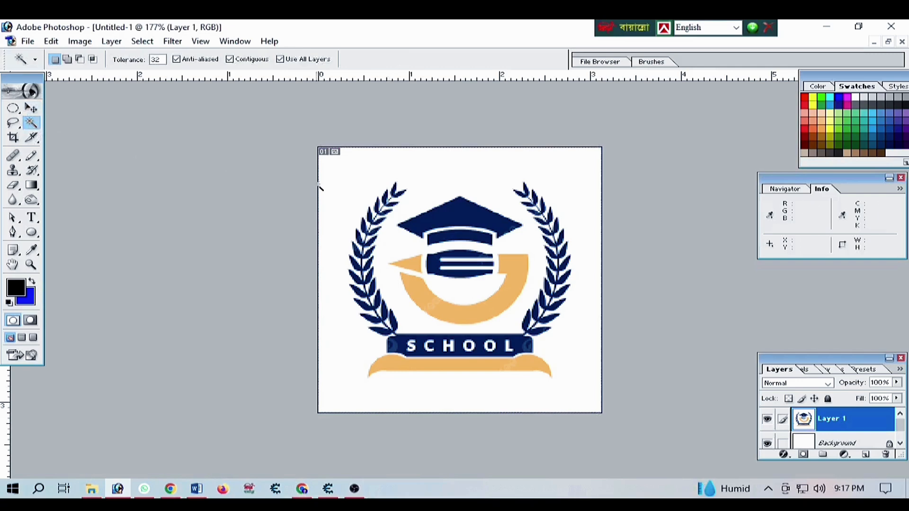
pyautogui.click(432, 168)
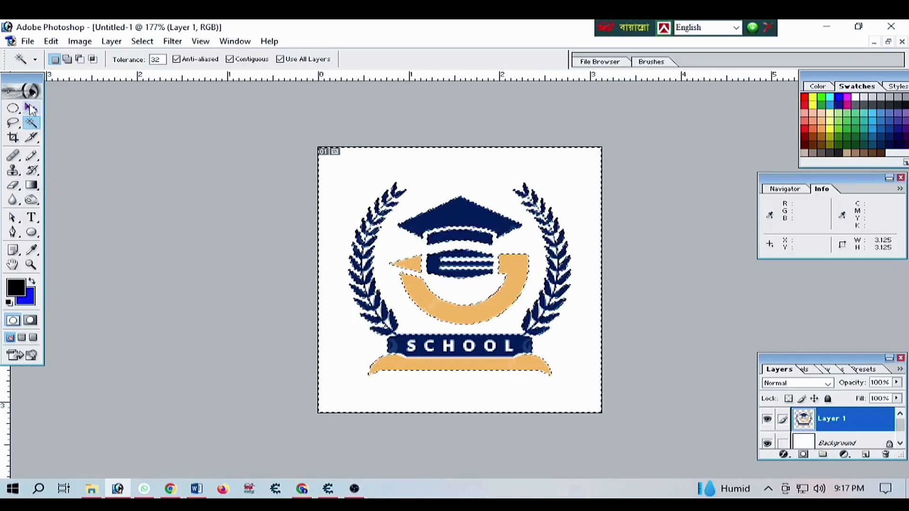
# Step: Delete the white Background layer beneath the logo, enlarging and repositioning the layer list to reach it
pyautogui.press('v')
pyautogui.moveTo(900, 456); pyautogui.dragTo(901, 475)
pyautogui.moveTo(841, 364); pyautogui.dragTo(840, 325)
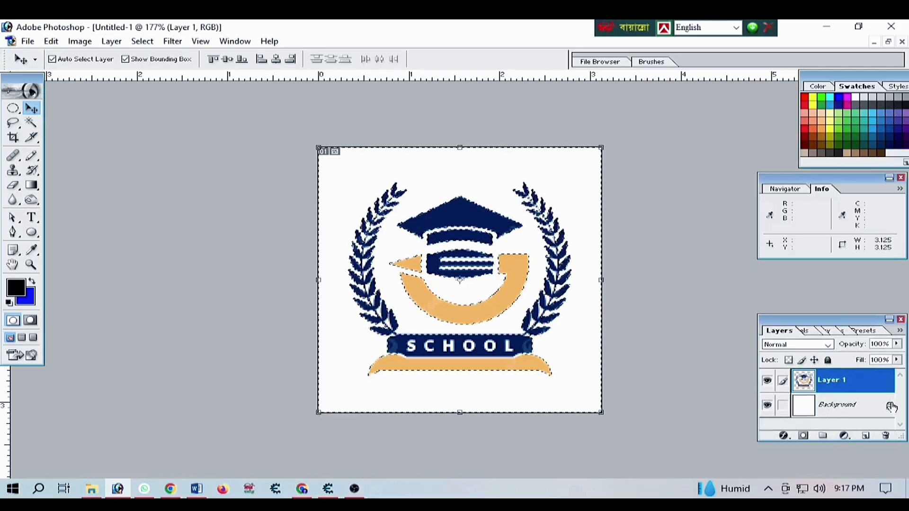
pyautogui.click(845, 406)
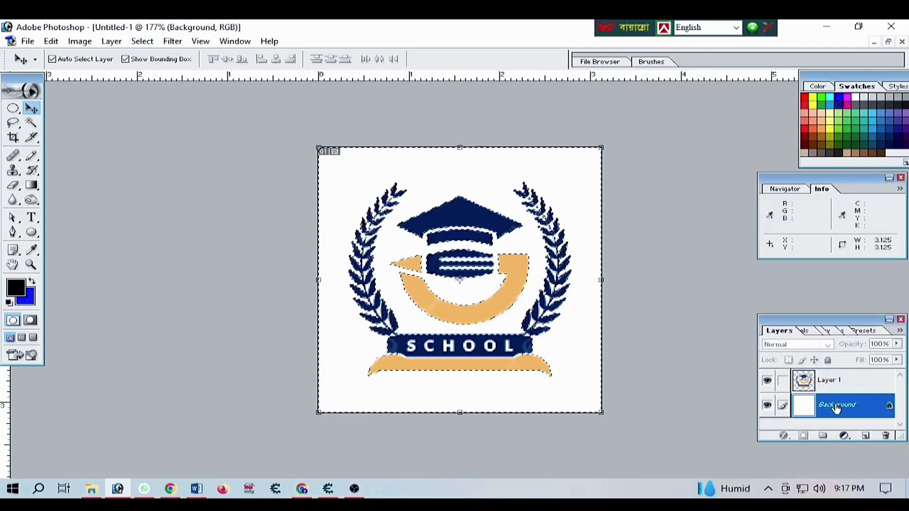
pyautogui.rightClick(837, 405)
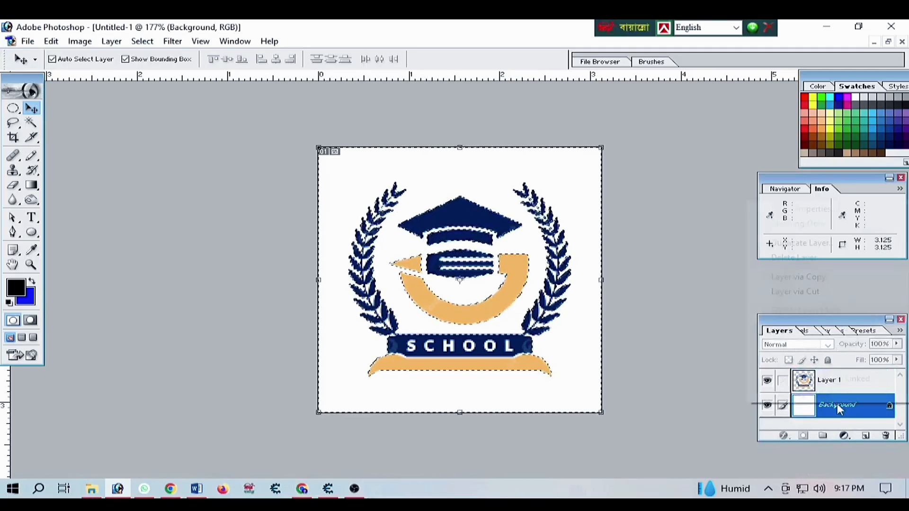
pyautogui.click(802, 256)
pyautogui.click(428, 206)
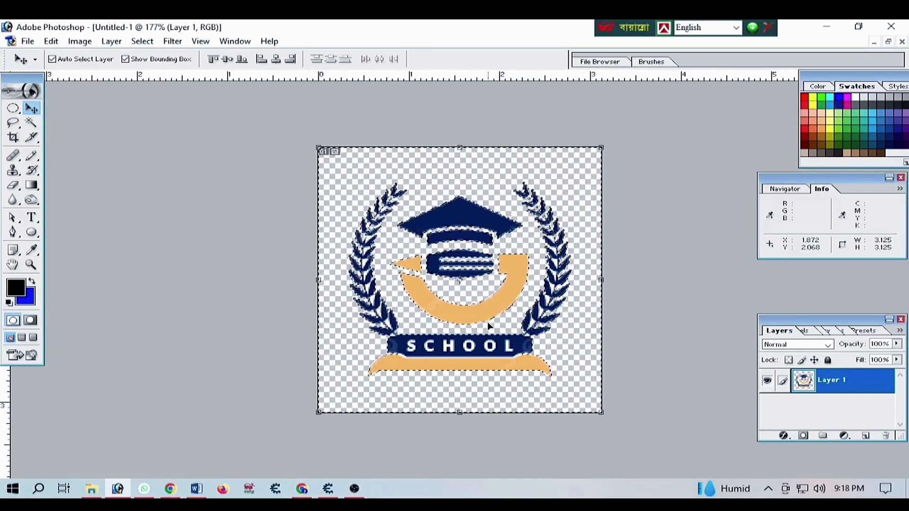
# Step: Clear the selection and move the school logo slightly downward on the transparent canvas
pyautogui.hotkey('ctrl', 'd')
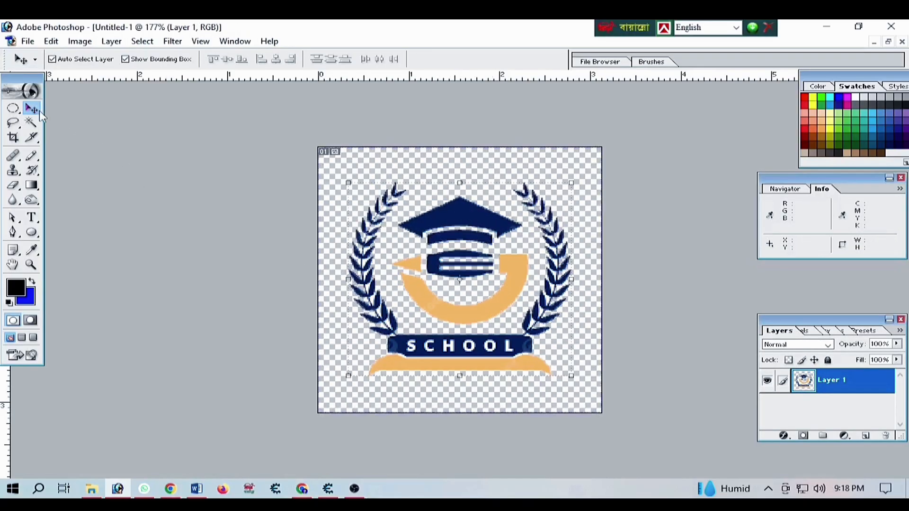
pyautogui.moveTo(459, 280)
pyautogui.mouseDown()
pyautogui.moveTo(449, 233)
pyautogui.moveTo(461, 278)
pyautogui.mouseUp()
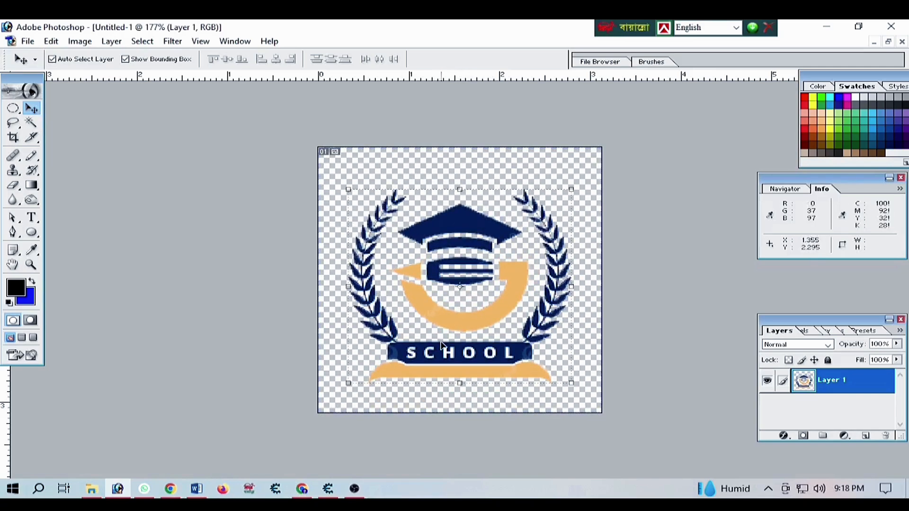
# Step: Save a copy of the logo to the Desktop as a PNG named Logo, with interlacing set to None
pyautogui.hotkey('ctrl', 'shift', 's')
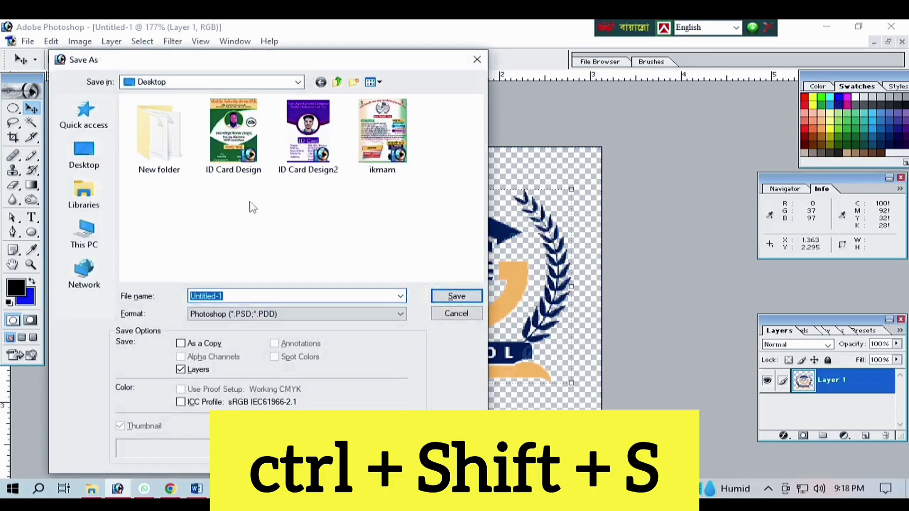
pyautogui.click(84, 154)
pyautogui.moveTo(266, 66); pyautogui.dragTo(354, 59)
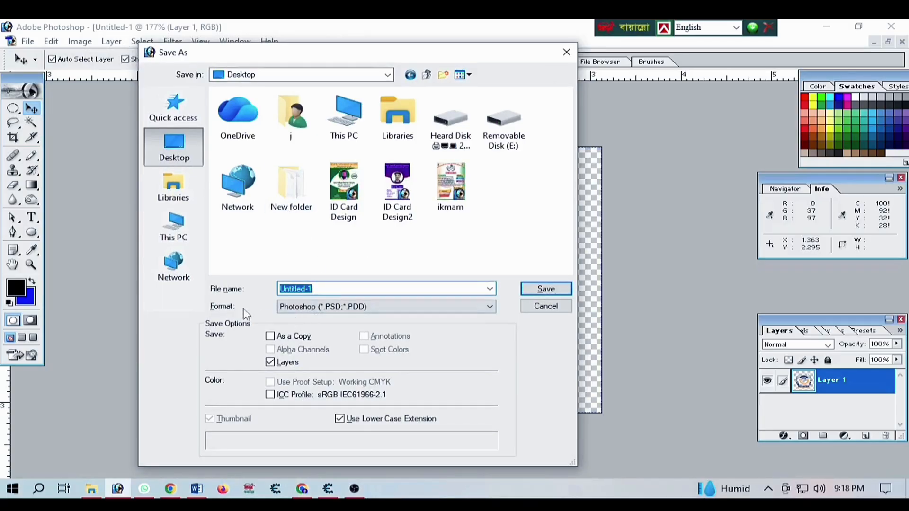
pyautogui.click(412, 308)
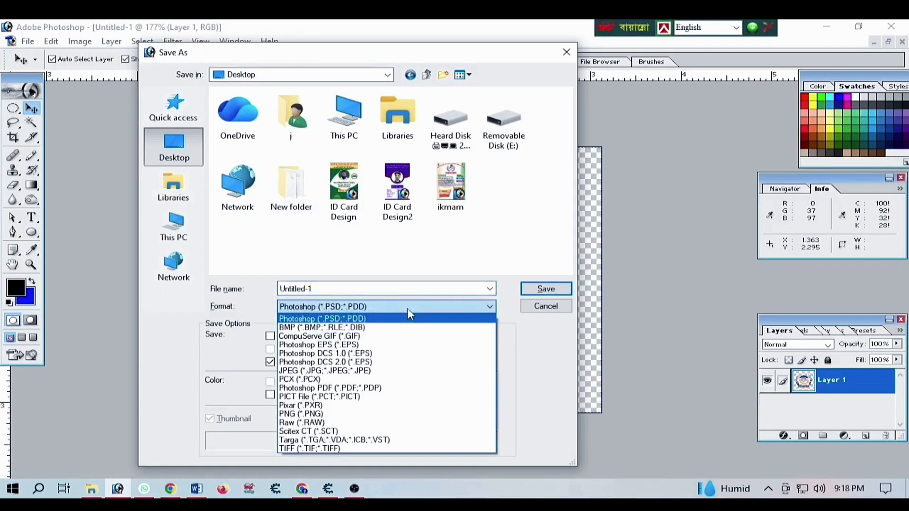
pyautogui.click(312, 415)
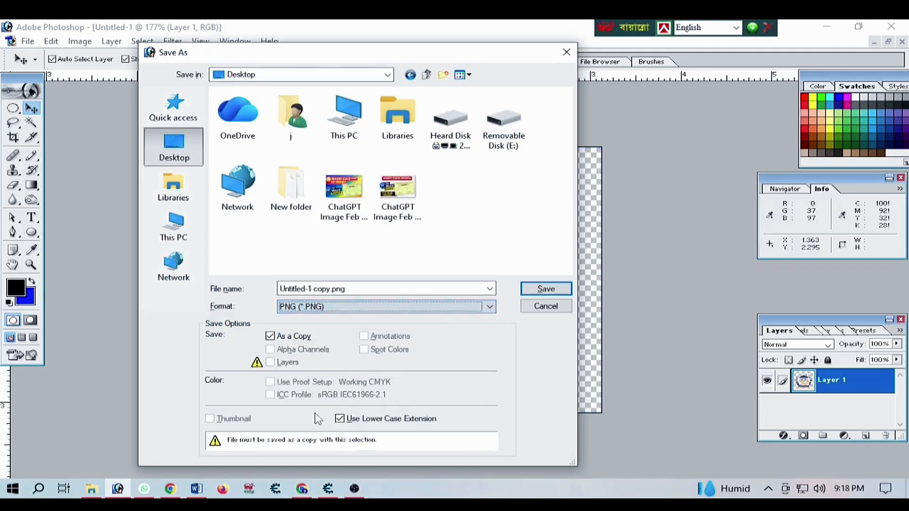
pyautogui.click(348, 289)
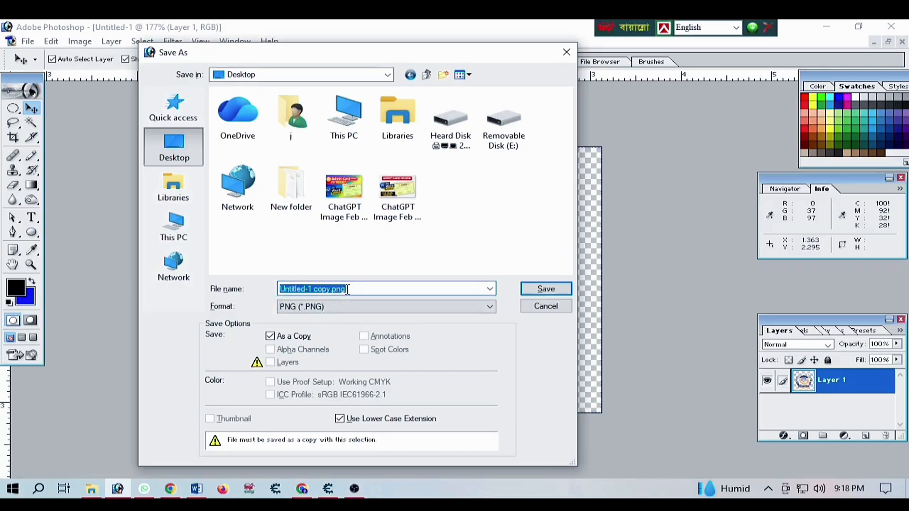
pyautogui.write('Logo')
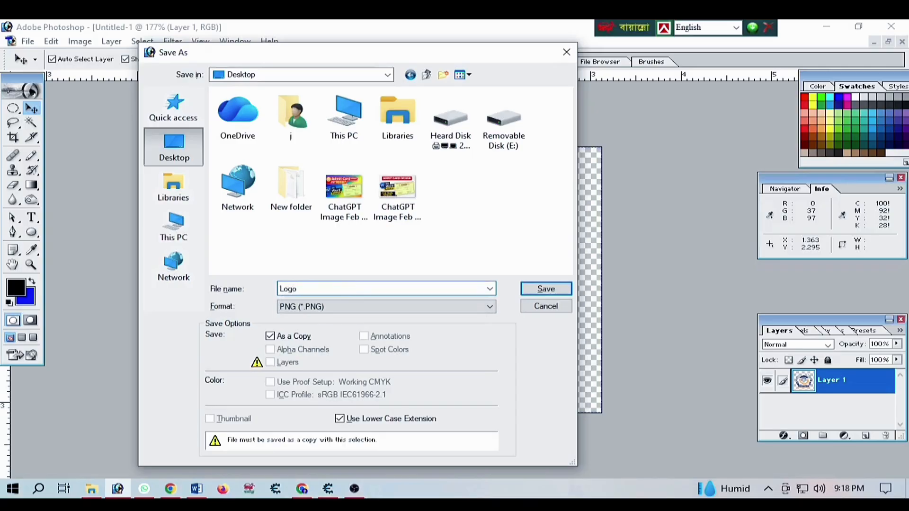
pyautogui.press('Return')
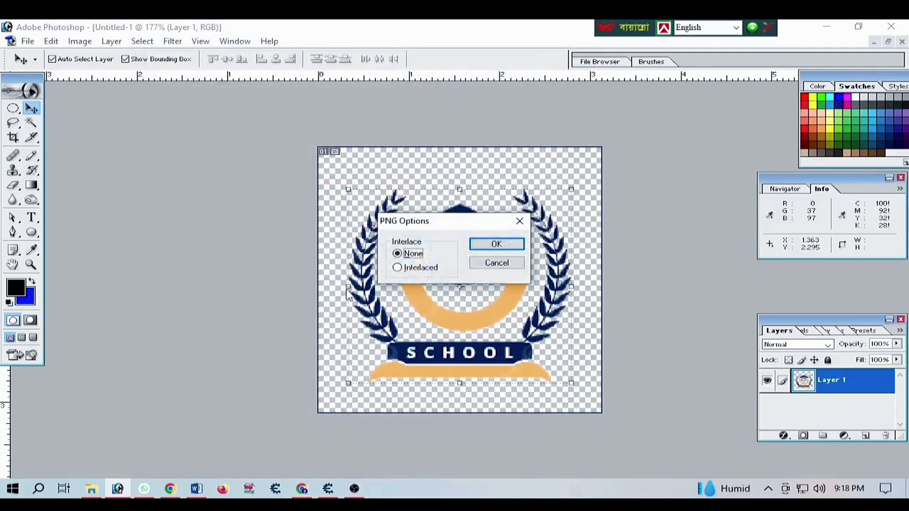
pyautogui.press('Return')
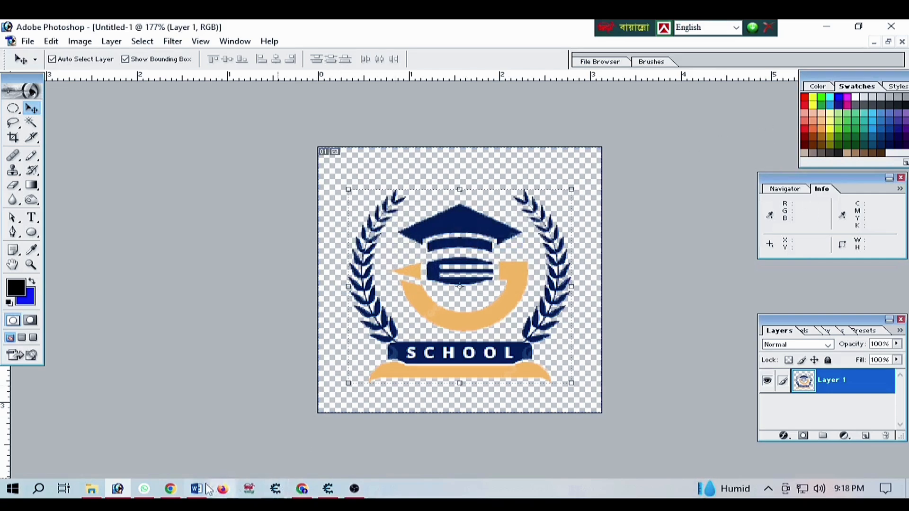
# Step: Switch to Chrome and replace the Google Images search with "hand writing signature"
pyautogui.click(169, 489)
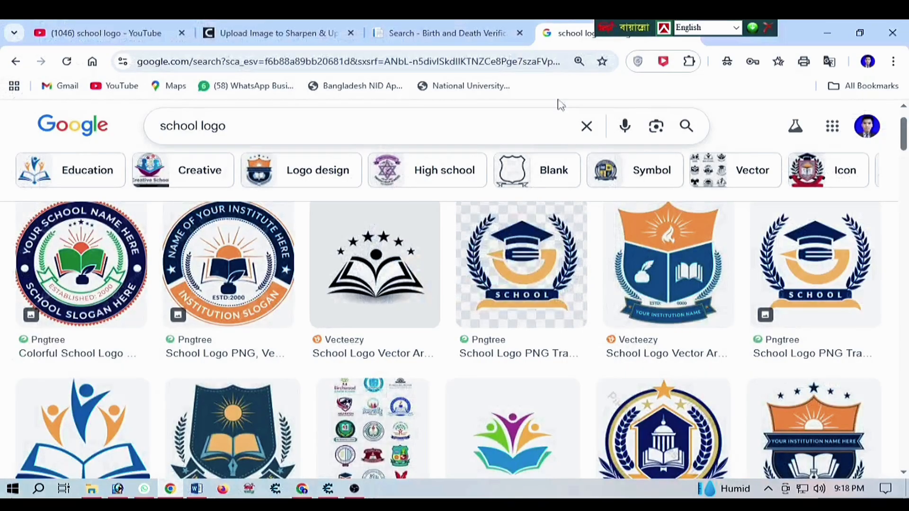
pyautogui.click(236, 128)
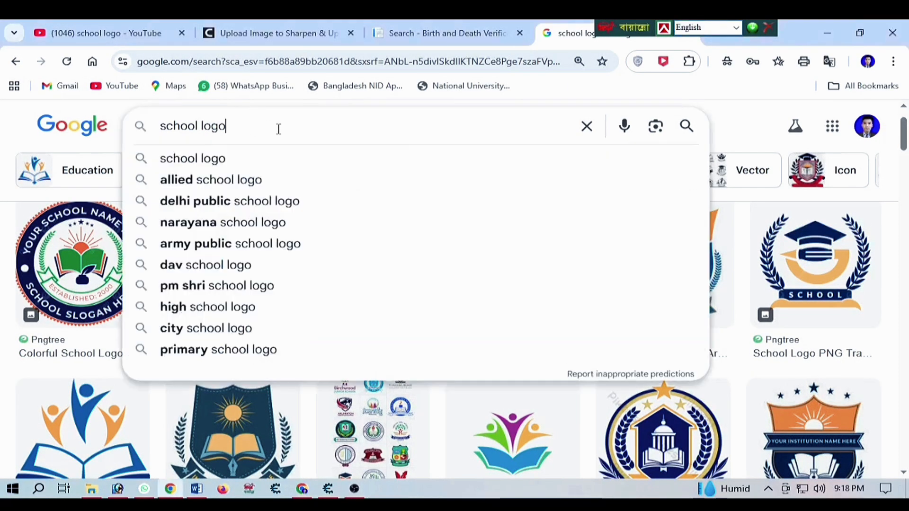
pyautogui.moveTo(277, 127); pyautogui.dragTo(163, 135)
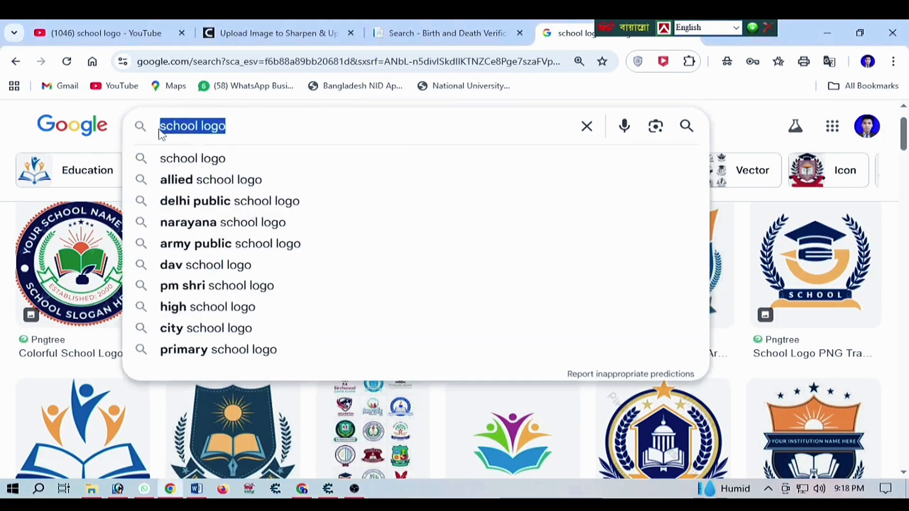
pyautogui.write('hang')
pyautogui.press('BackSpace')
pyautogui.write('d ')
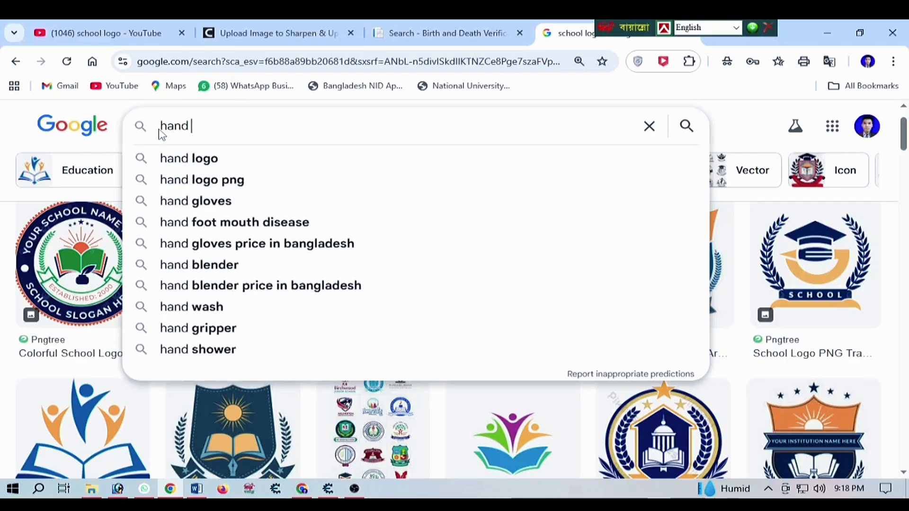
pyautogui.write('wr')
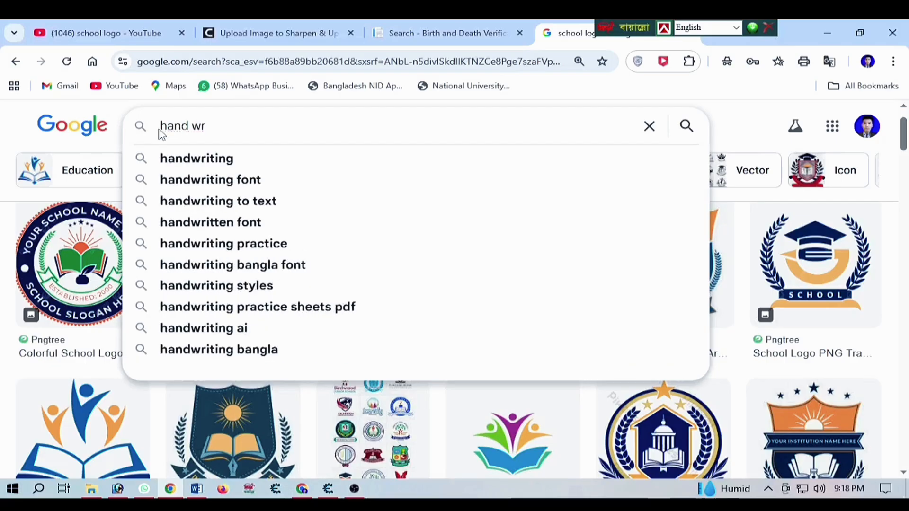
pyautogui.write('oiting')
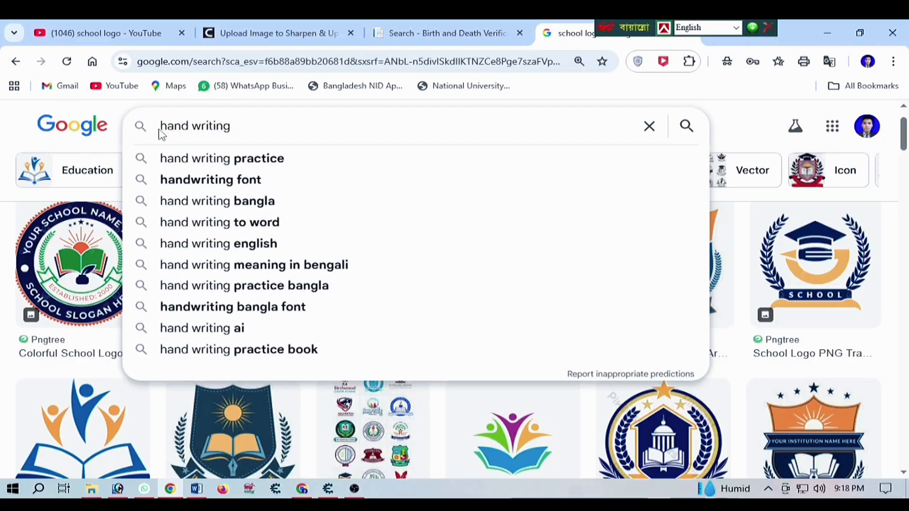
pyautogui.write(' si')
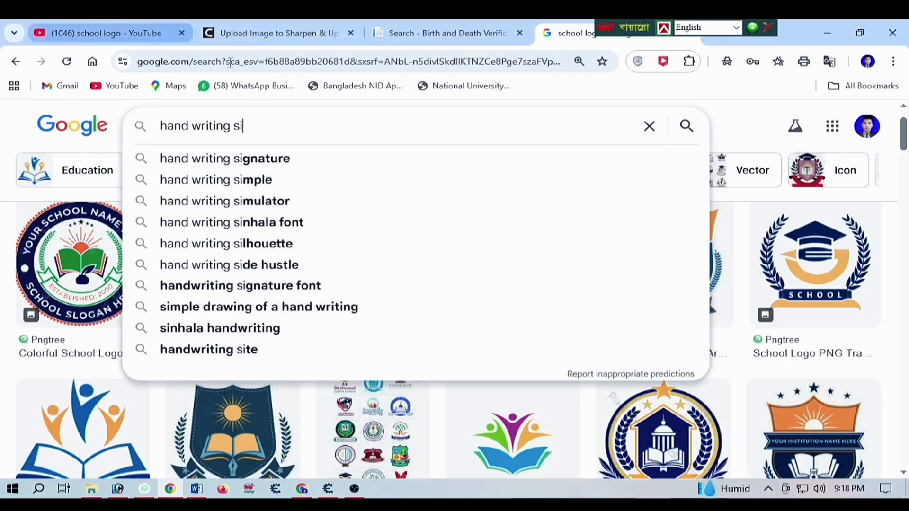
pyautogui.click(251, 158)
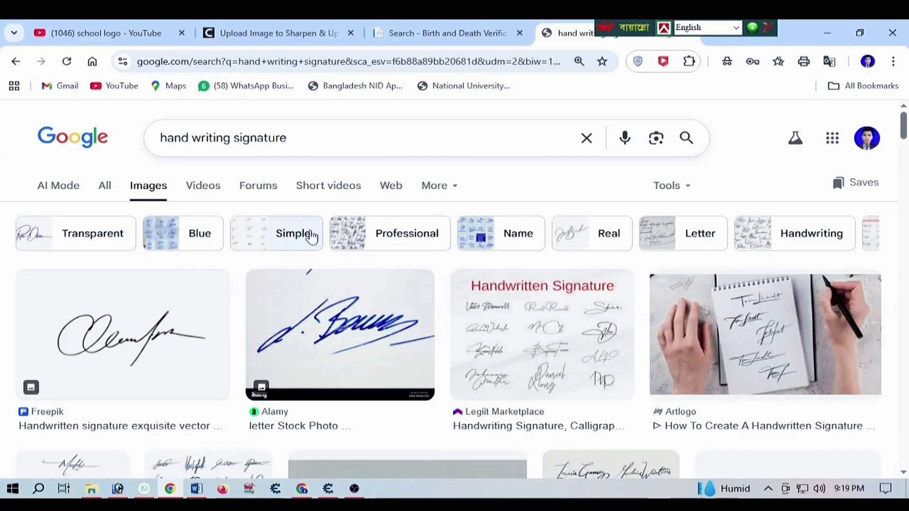
# Step: Browse the signature results and copy the blue signature on grey paper from expertise.kiev.ua as an image
pyautogui.scroll(-4, 398, 267)
pyautogui.scroll(-4, 389, 335)
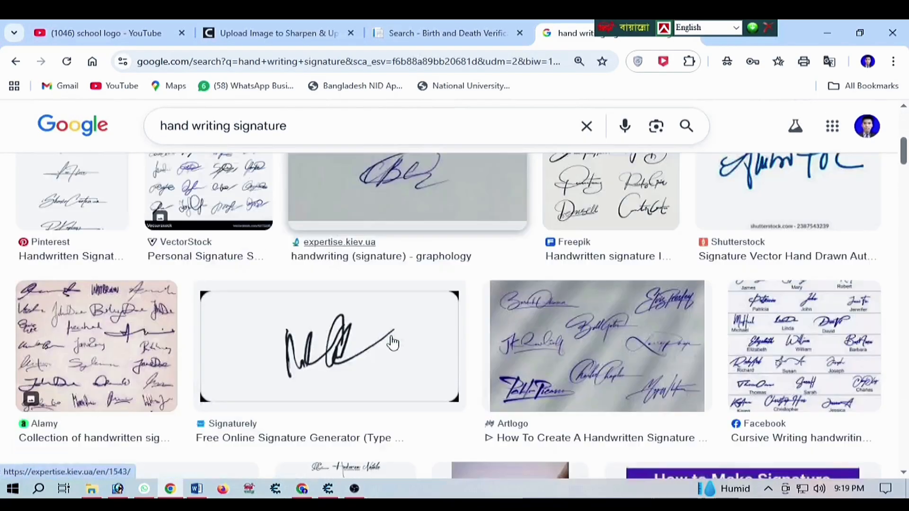
pyautogui.scroll(4, 391, 340)
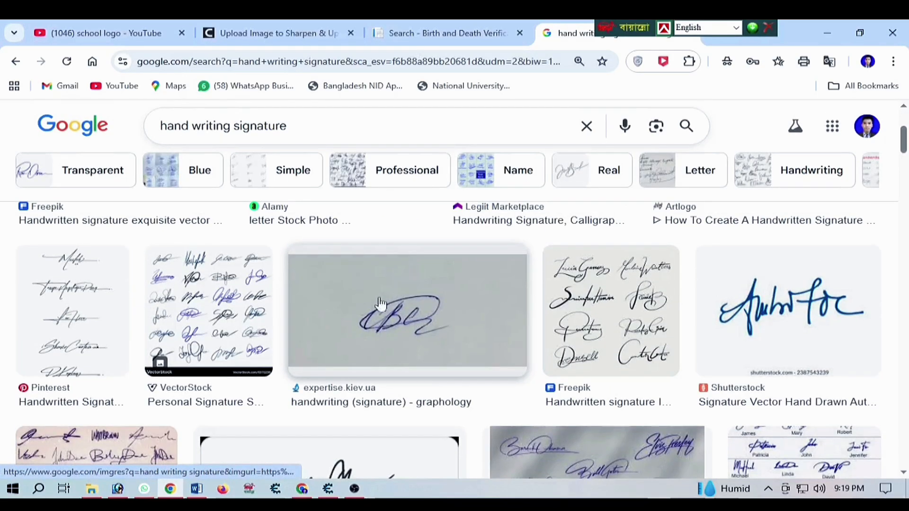
pyautogui.scroll(2, 373, 333)
pyautogui.rightClick(373, 339)
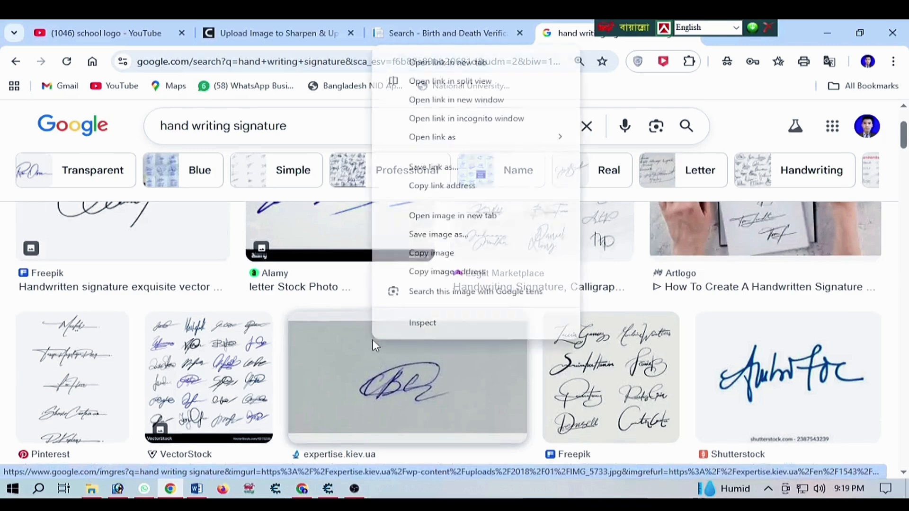
pyautogui.click(439, 252)
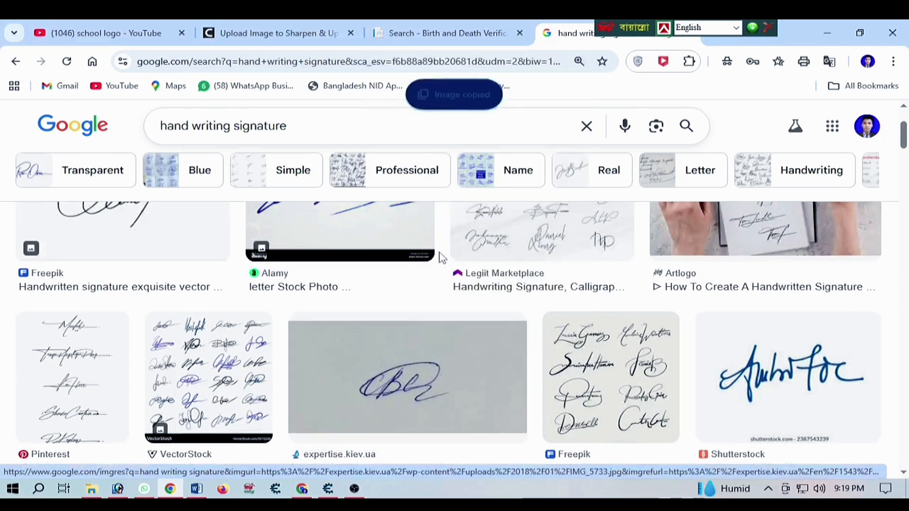
# Step: Switch to Photoshop, create a new 329 × 153 pixel RGB document with white contents, and paste the copied signature
pyautogui.click(117, 488)
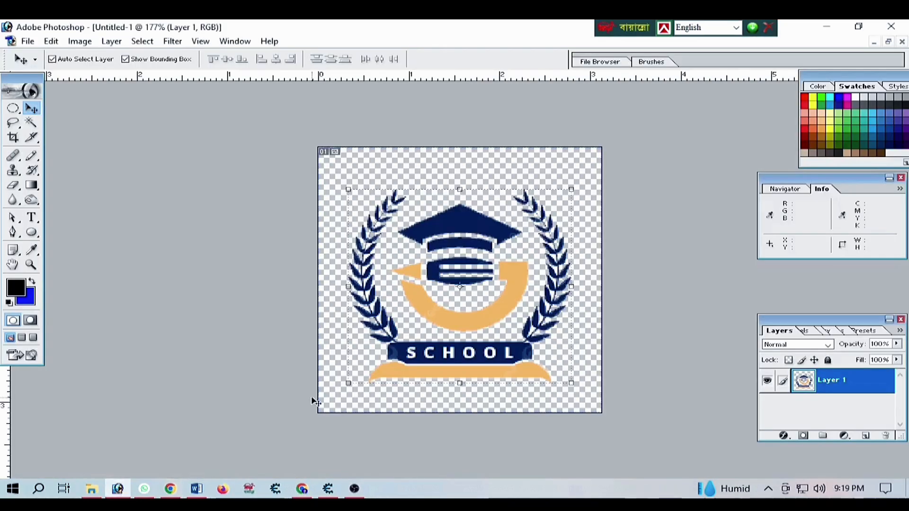
pyautogui.hotkey('ctrl', 'n')
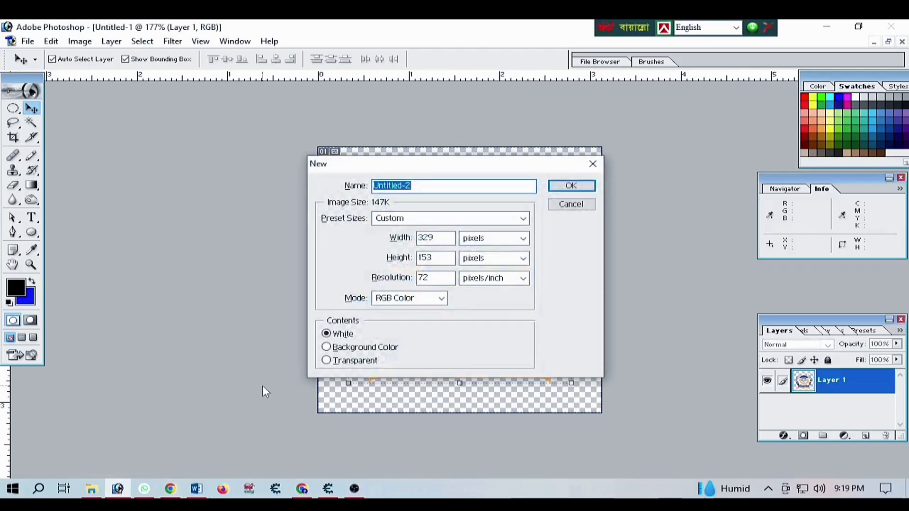
pyautogui.press('Return')
pyautogui.hotkey('ctrl', 'v')
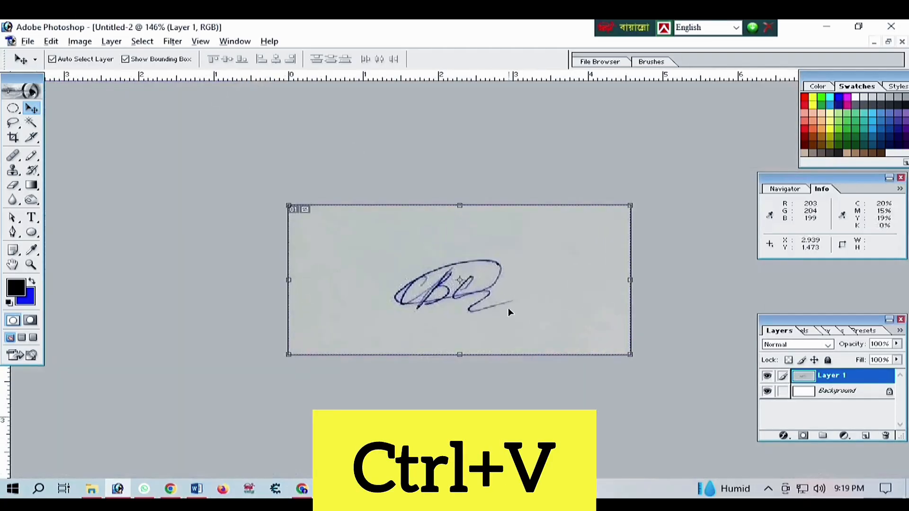
# Step: Desaturate the pasted signature layer to greyscale tones
pyautogui.scroll(2, 507, 308)
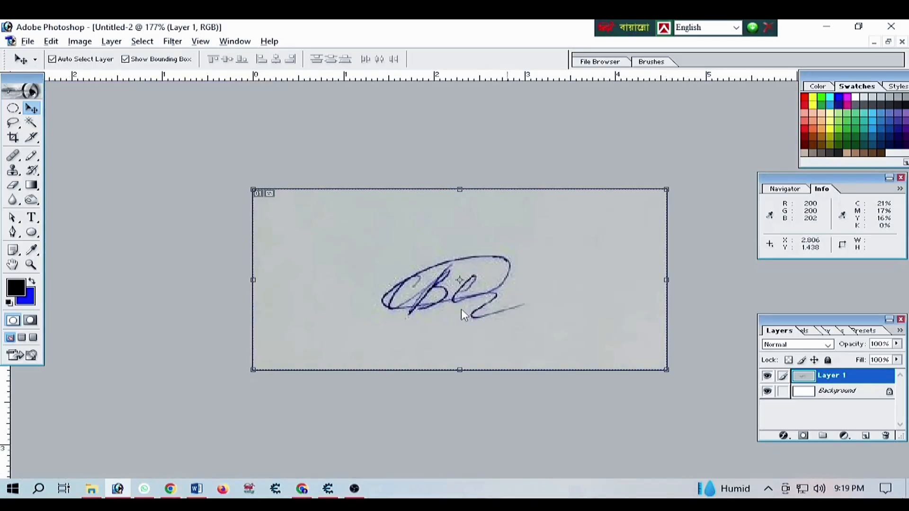
pyautogui.hotkey('ctrl', 'shift', 'u')
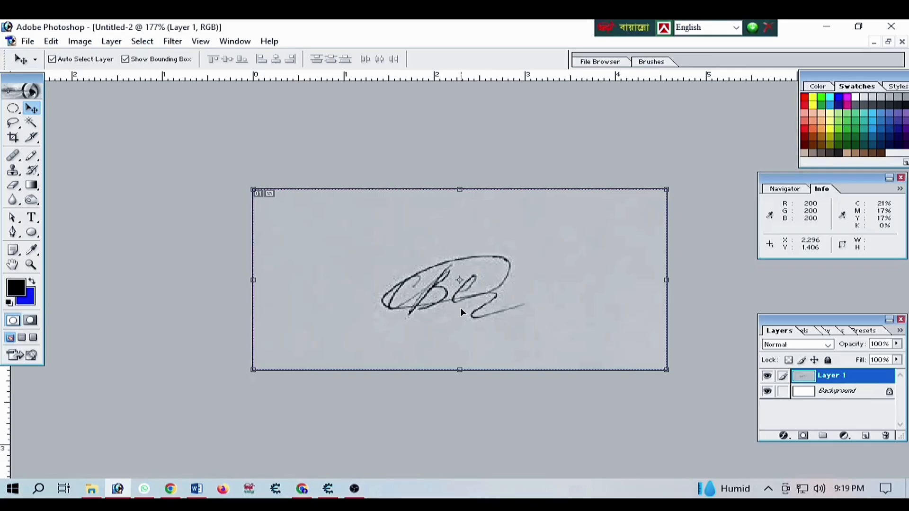
# Step: Apply Auto Contrast to the signature layer and set its Levels inputs to black 112, midtone 1.00 and white 187
pyautogui.hotkey('ctrl', 'alt', 'shift', 'l')
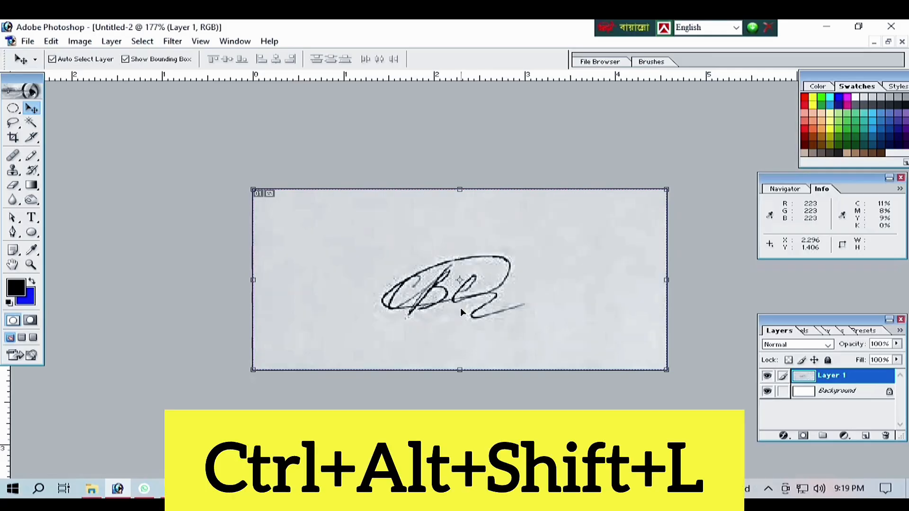
pyautogui.hotkey('ctrl', 'l')
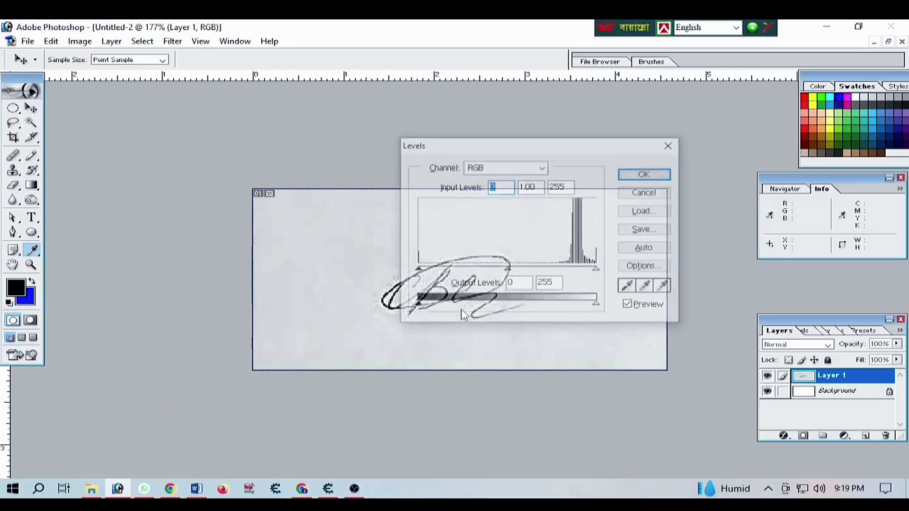
pyautogui.moveTo(495, 146); pyautogui.dragTo(278, 100)
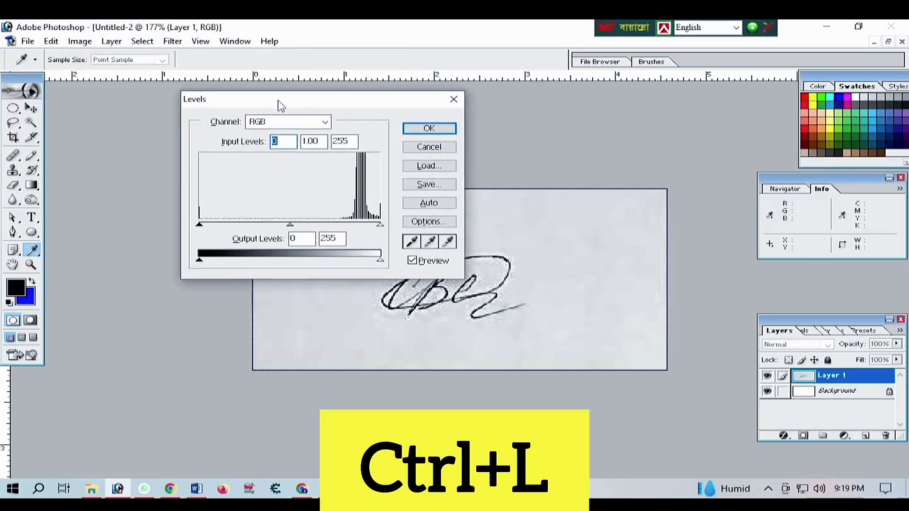
pyautogui.moveTo(384, 231); pyautogui.dragTo(337, 229)
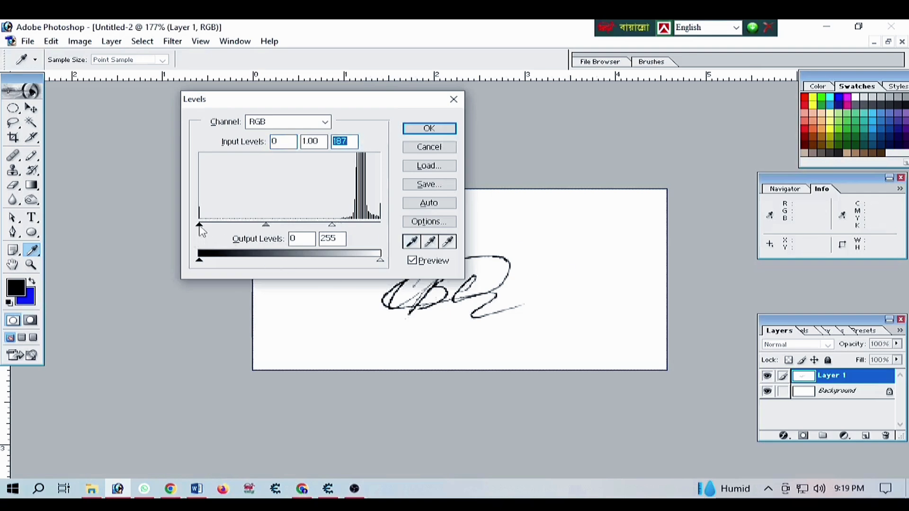
pyautogui.moveTo(202, 231); pyautogui.dragTo(262, 226)
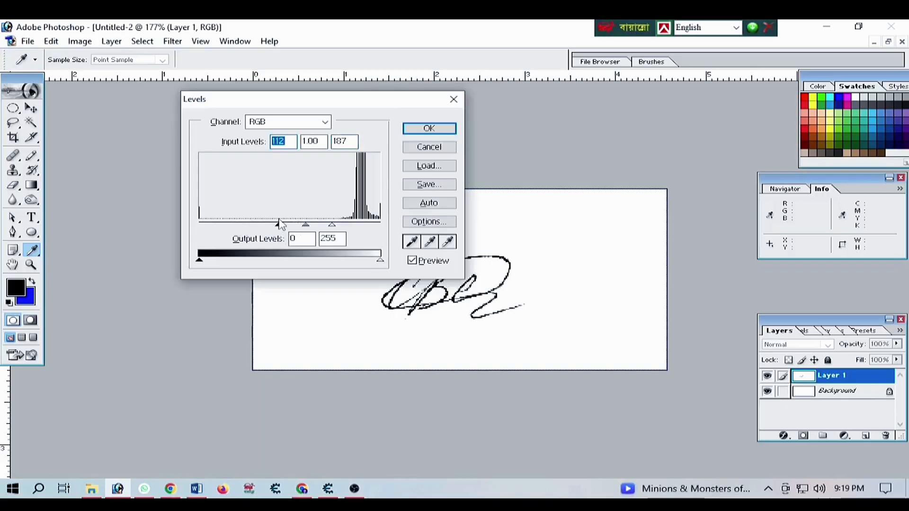
pyautogui.click(428, 128)
pyautogui.press('v')
# Step: Clear the Crop tool's preset dimensions and crop the canvas closely around the signature to about 2.042 × 0.875 inches
pyautogui.scroll(3, 465, 323)
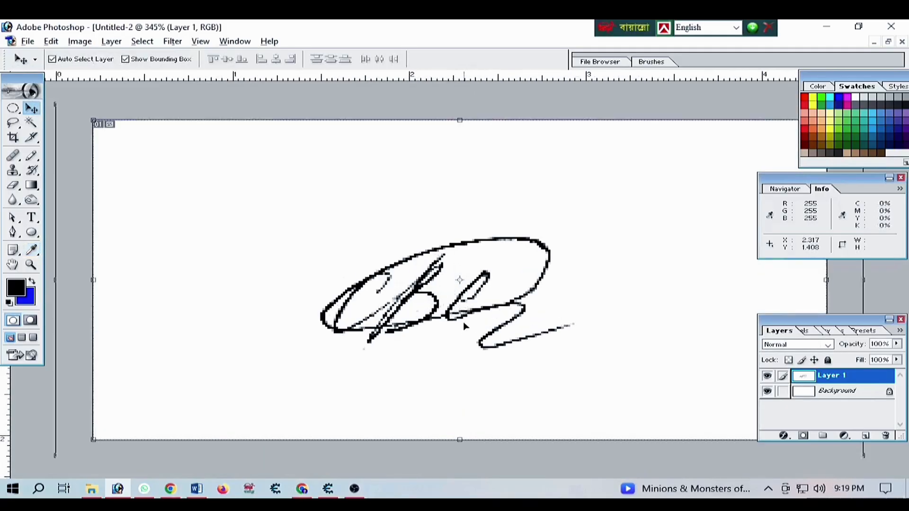
pyautogui.scroll(-2, 466, 328)
pyautogui.scroll(-1, 453, 331)
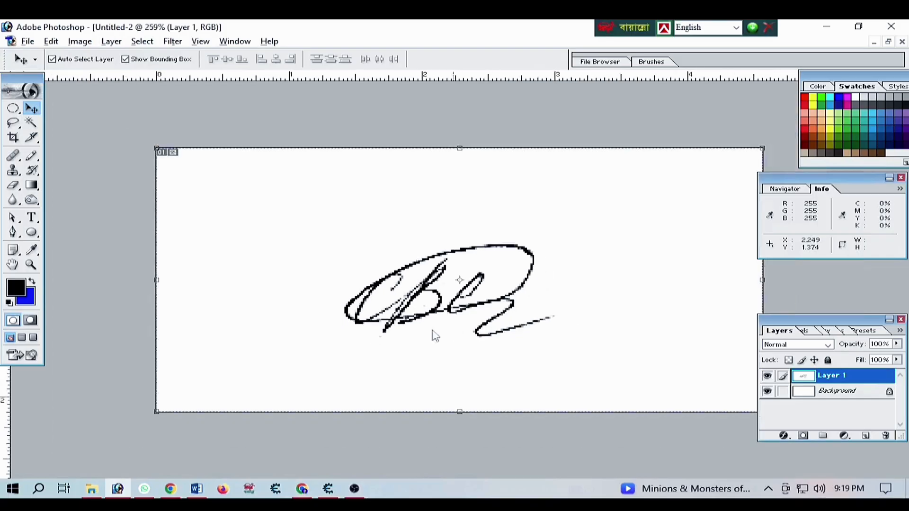
pyautogui.click(14, 139)
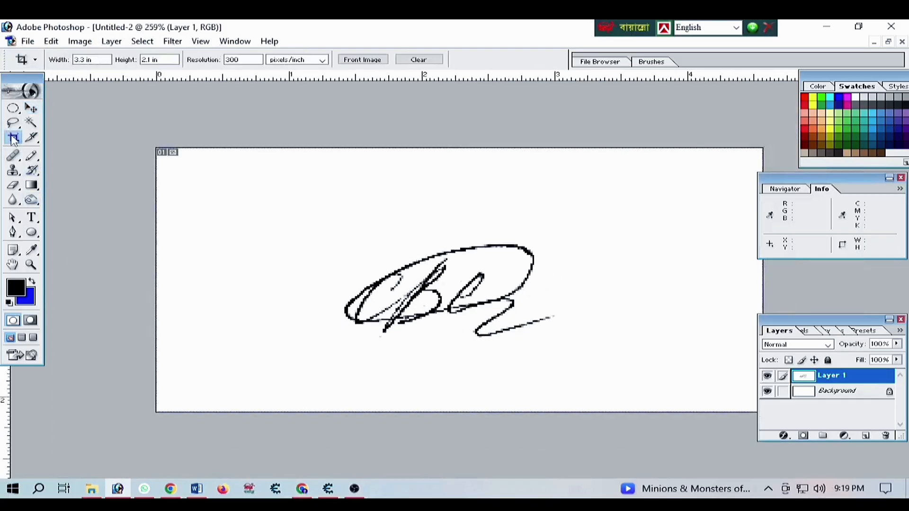
pyautogui.click(426, 63)
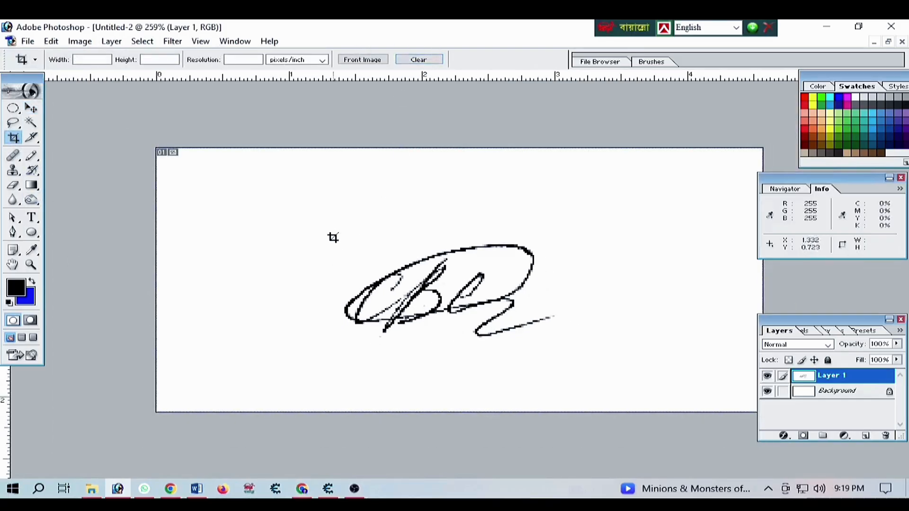
pyautogui.moveTo(324, 212)
pyautogui.mouseDown()
pyautogui.moveTo(533, 308)
pyautogui.moveTo(595, 348)
pyautogui.mouseUp()
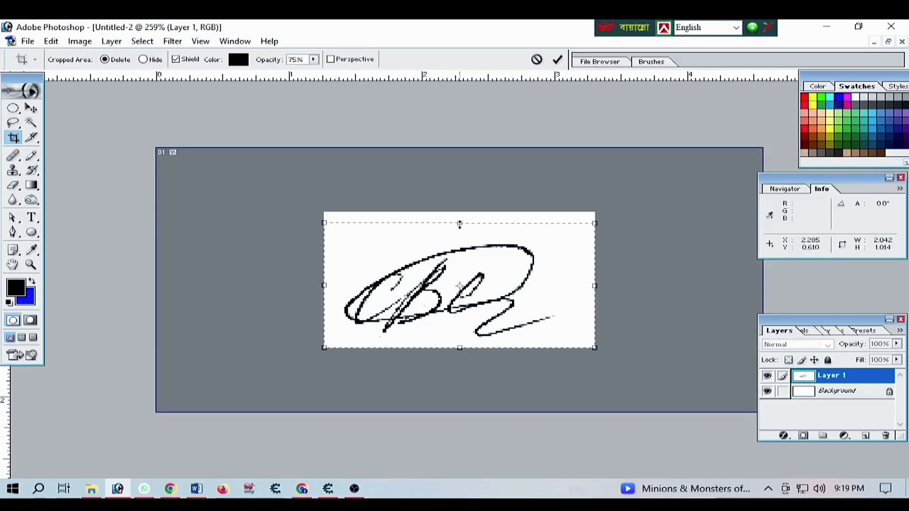
pyautogui.moveTo(460, 213); pyautogui.dragTo(462, 240)
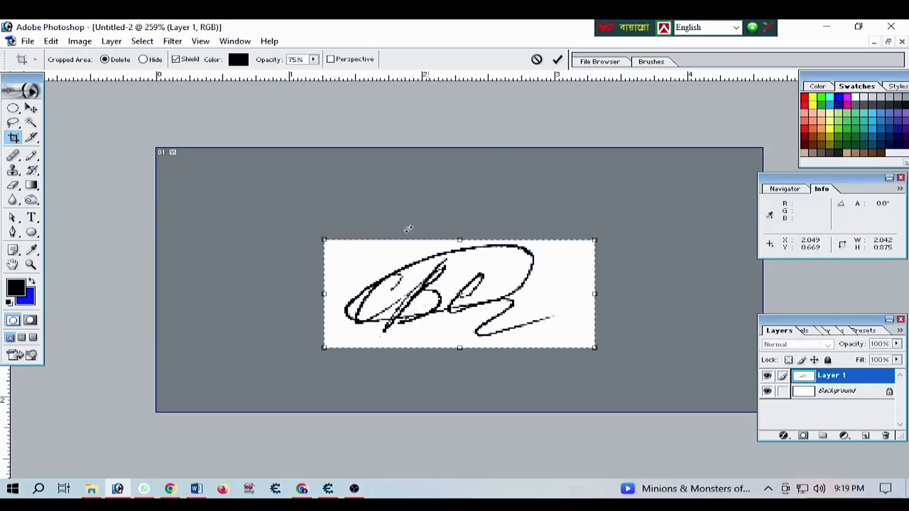
pyautogui.press('Return')
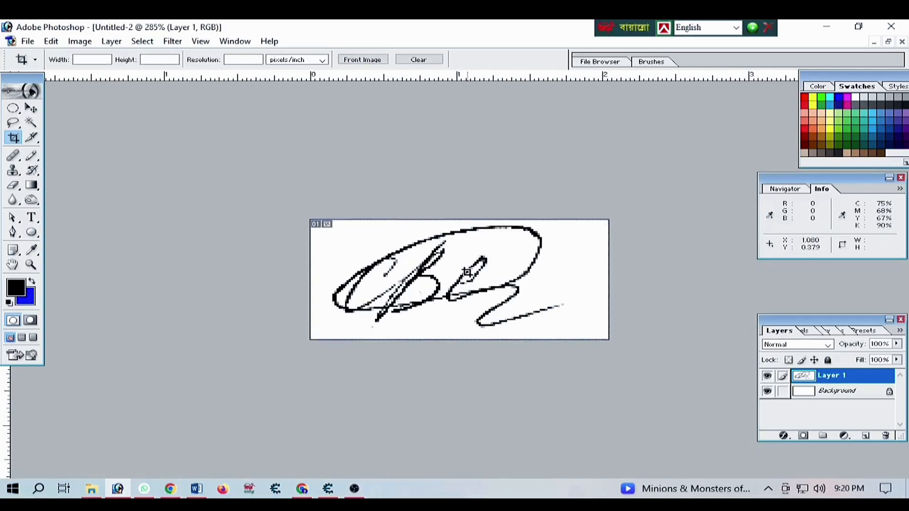
# Step: Remove the white around the signature on Layer 1 with the Magic Wand at tolerance 32, and delete the Background layer
pyautogui.click(31, 108)
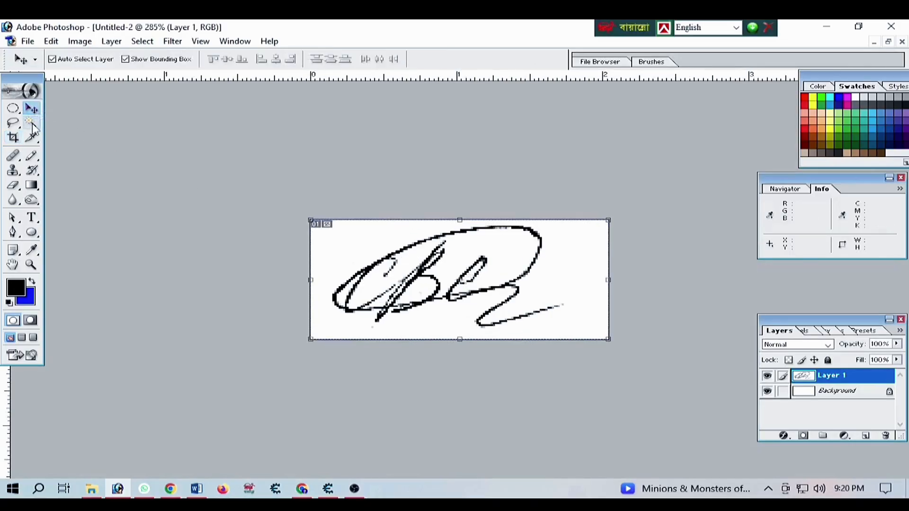
pyautogui.click(31, 122)
pyautogui.click(373, 236)
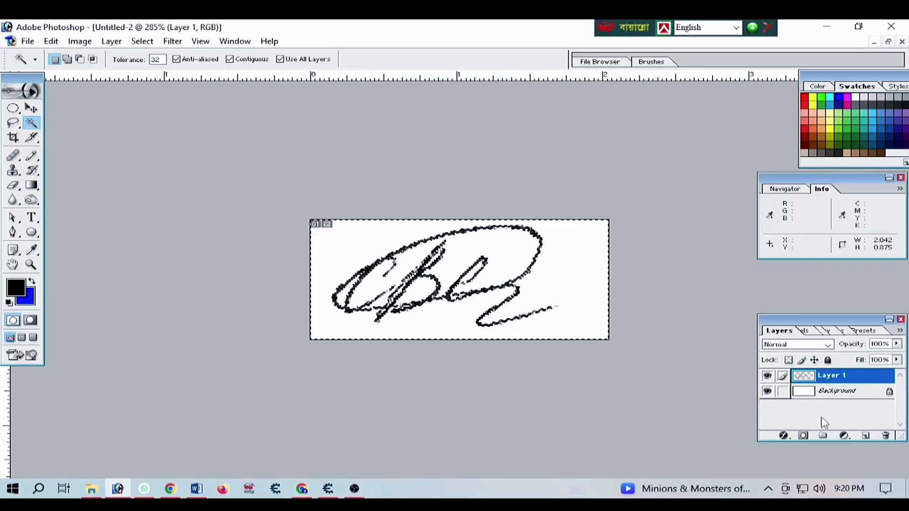
pyautogui.click(834, 393)
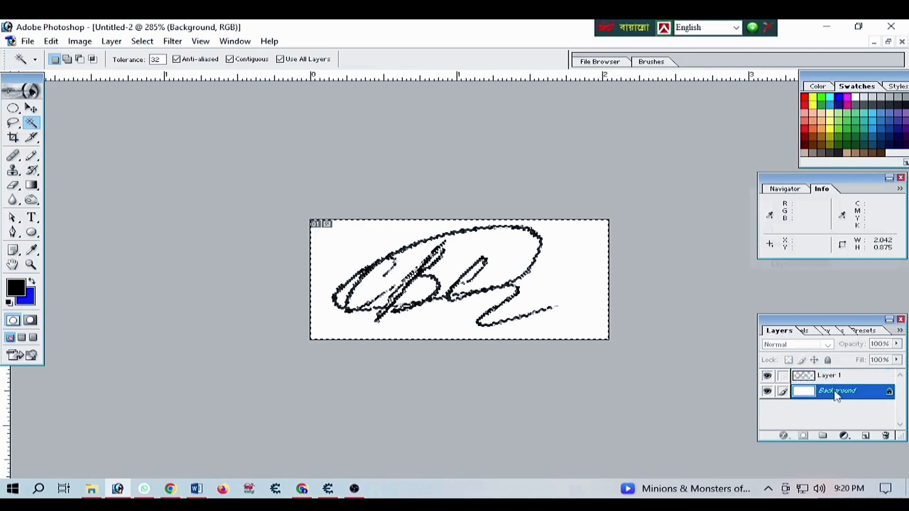
pyautogui.rightClick(836, 396)
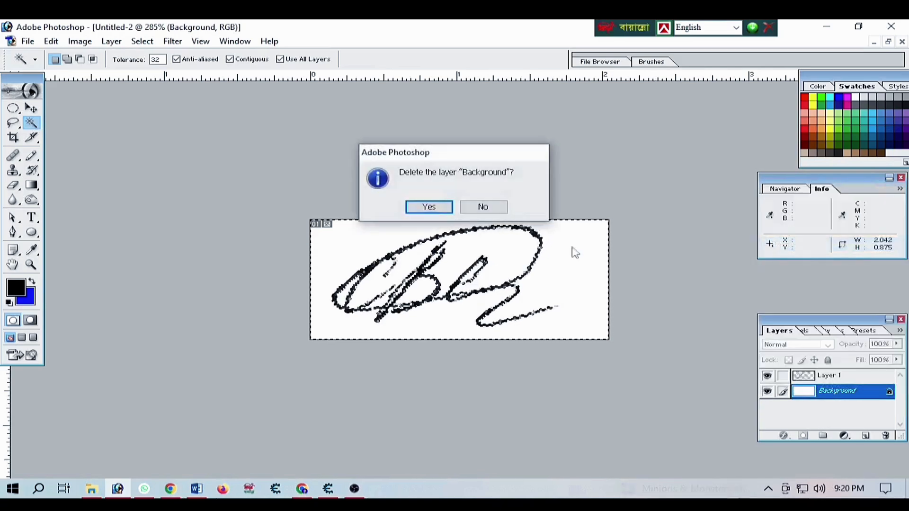
pyautogui.click(428, 207)
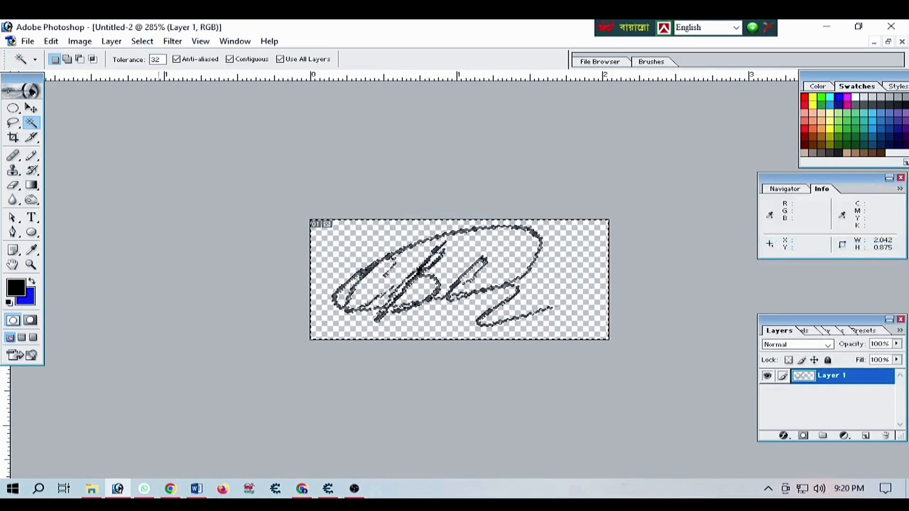
# Step: Darken the signature's strokes by raising the black input level in Levels, and reposition the signature slightly within the canvas
pyautogui.press('v')
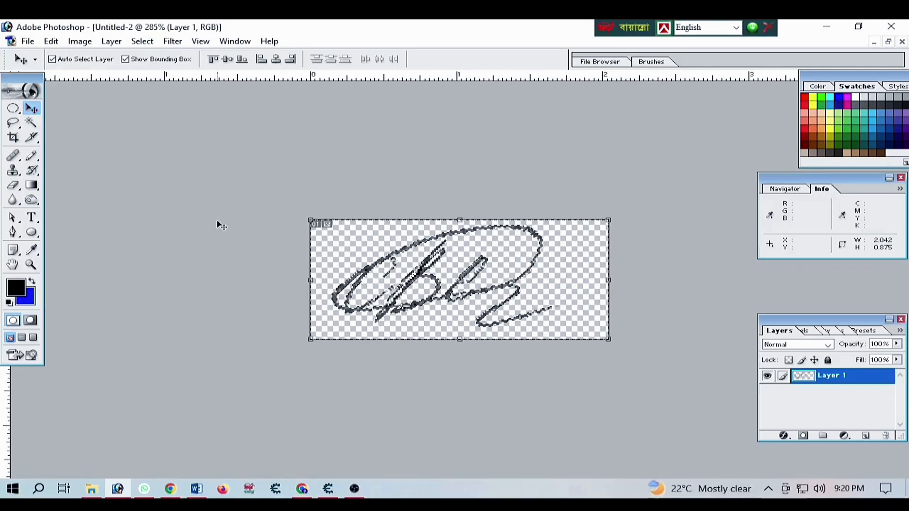
pyautogui.moveTo(444, 294)
pyautogui.mouseDown()
pyautogui.moveTo(494, 293)
pyautogui.moveTo(432, 291)
pyautogui.moveTo(455, 294)
pyautogui.mouseUp()
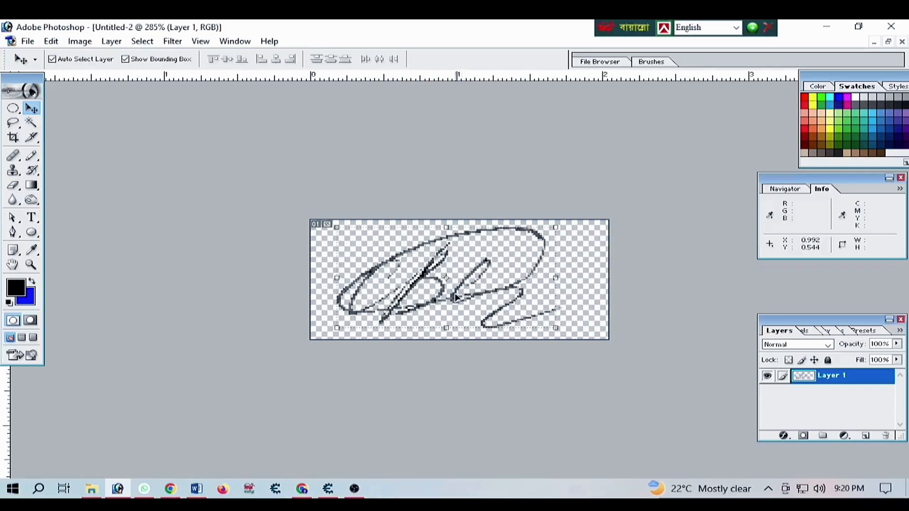
pyautogui.hotkey('ctrl', 'l')
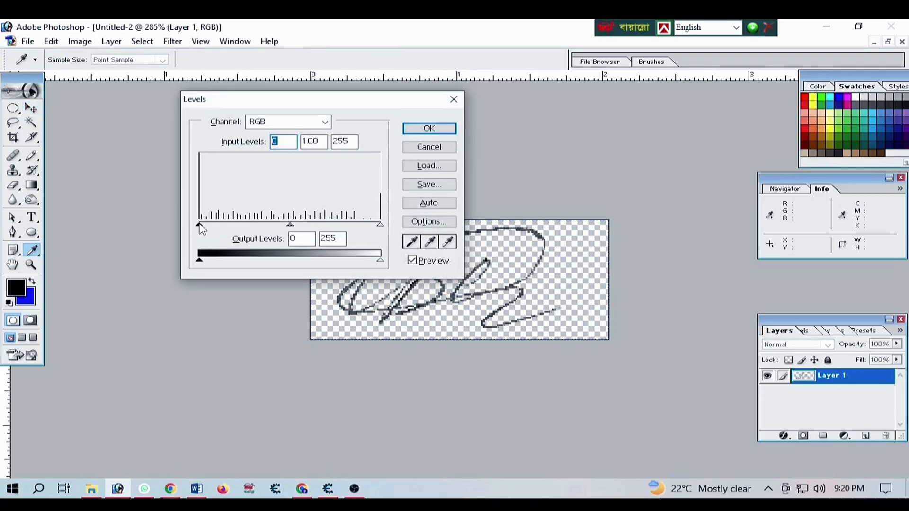
pyautogui.moveTo(200, 225); pyautogui.dragTo(287, 226)
pyautogui.click(429, 129)
pyautogui.moveTo(450, 271)
pyautogui.mouseDown()
pyautogui.moveTo(436, 285)
pyautogui.moveTo(445, 289)
pyautogui.moveTo(434, 283)
pyautogui.mouseUp()
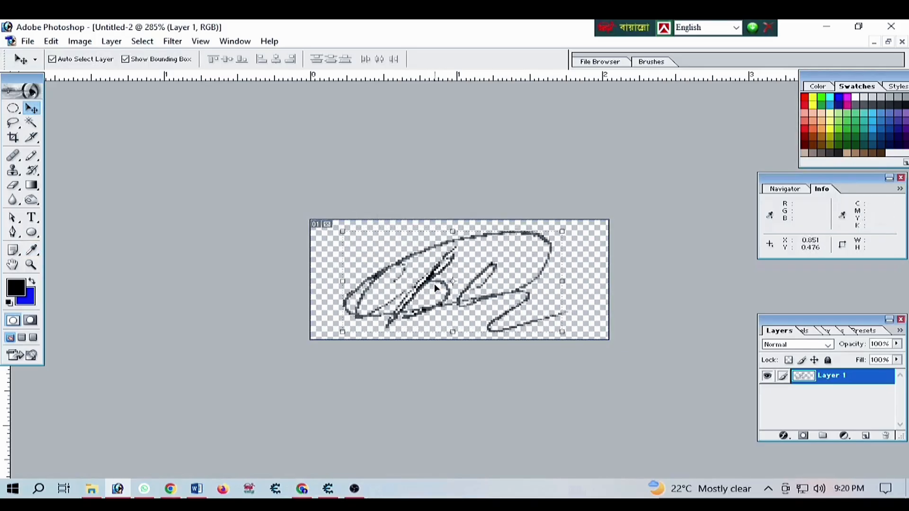
pyautogui.scroll(-10, 456, 302)
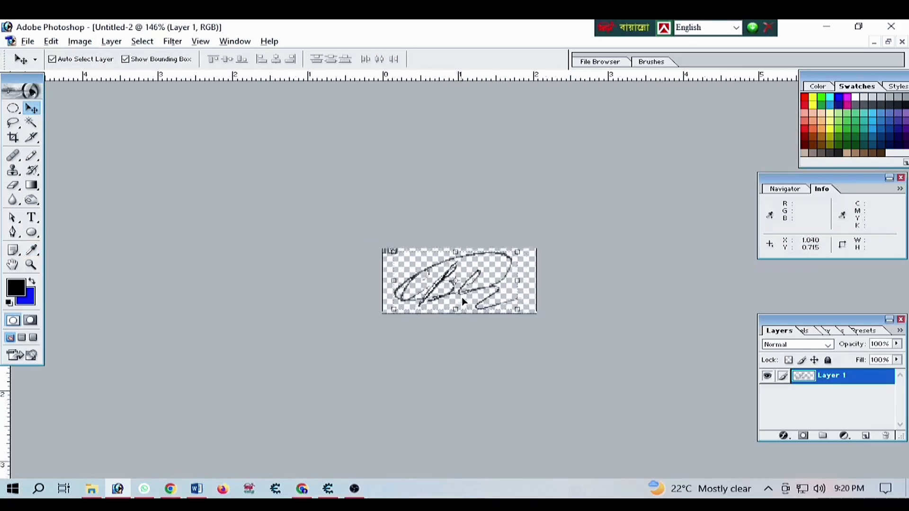
pyautogui.moveTo(452, 287); pyautogui.dragTo(449, 286)
# Step: Create a new 329 × 153 pixel white RGB document, copy the transparent signature into it and centre it
pyautogui.hotkey('ctrl', 'n')
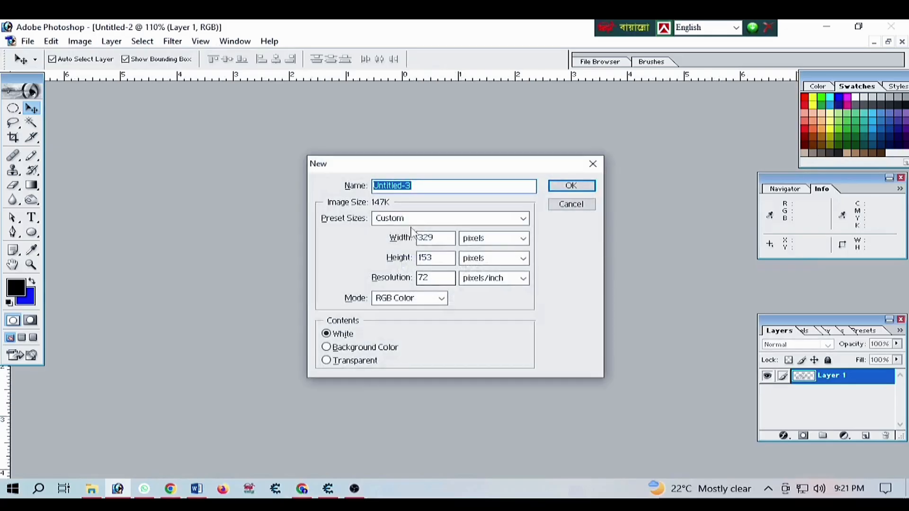
pyautogui.press('Return')
pyautogui.moveTo(180, 94); pyautogui.dragTo(464, 141)
pyautogui.click(129, 164)
pyautogui.moveTo(129, 164); pyautogui.dragTo(428, 199)
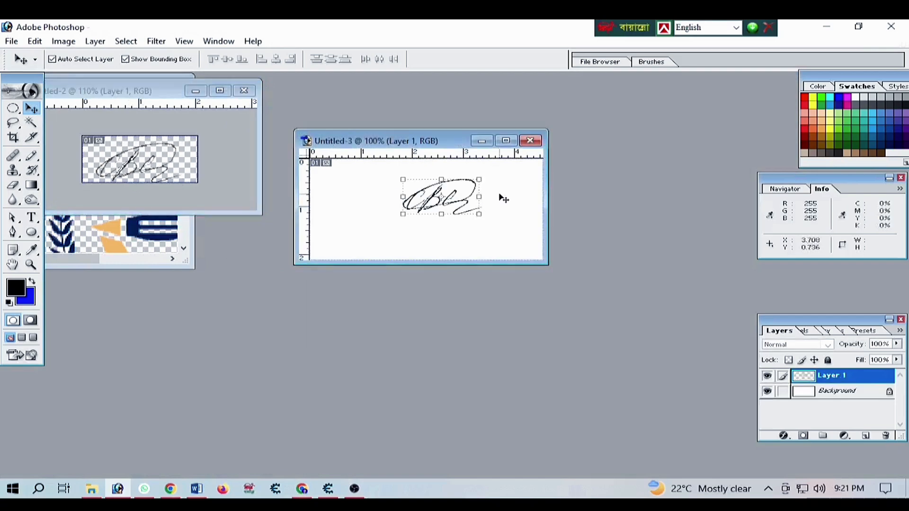
pyautogui.click(506, 140)
pyautogui.moveTo(473, 267); pyautogui.dragTo(457, 283)
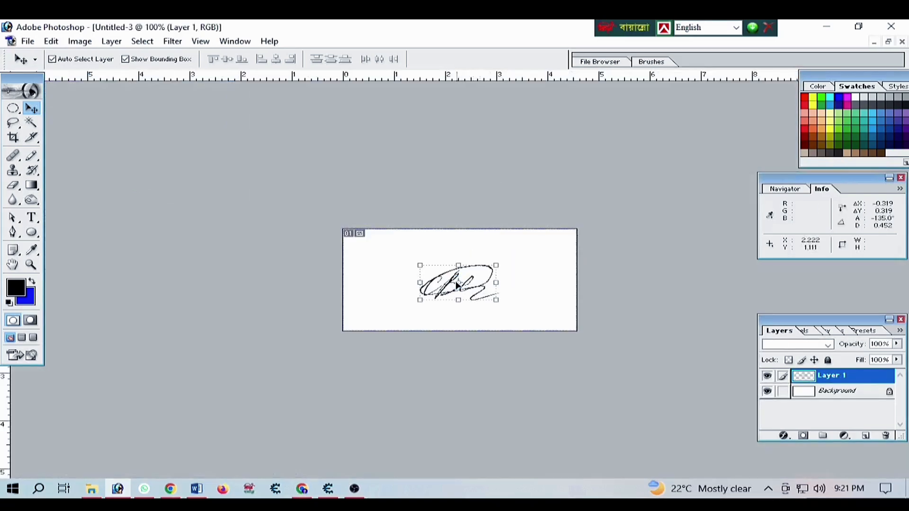
pyautogui.hotkey('ctrl', '0')
pyautogui.scroll(11, 459, 283)
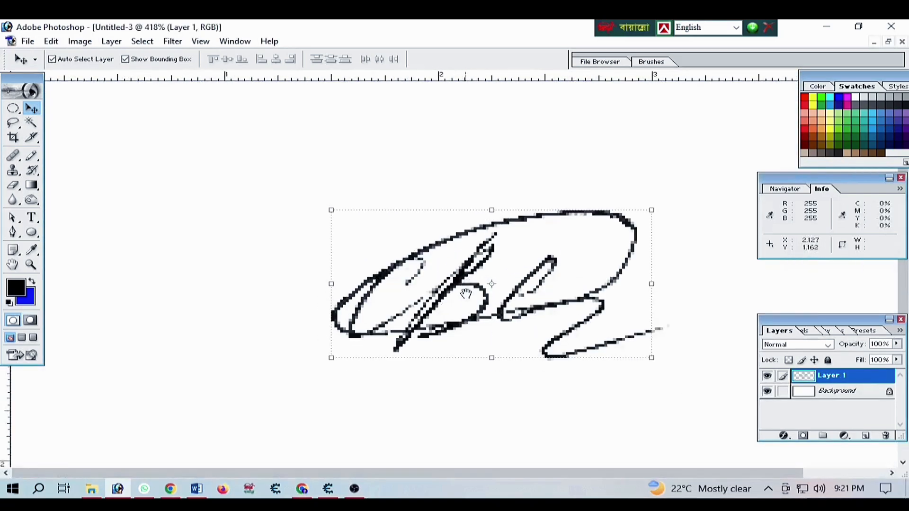
pyautogui.scroll(-10, 463, 324)
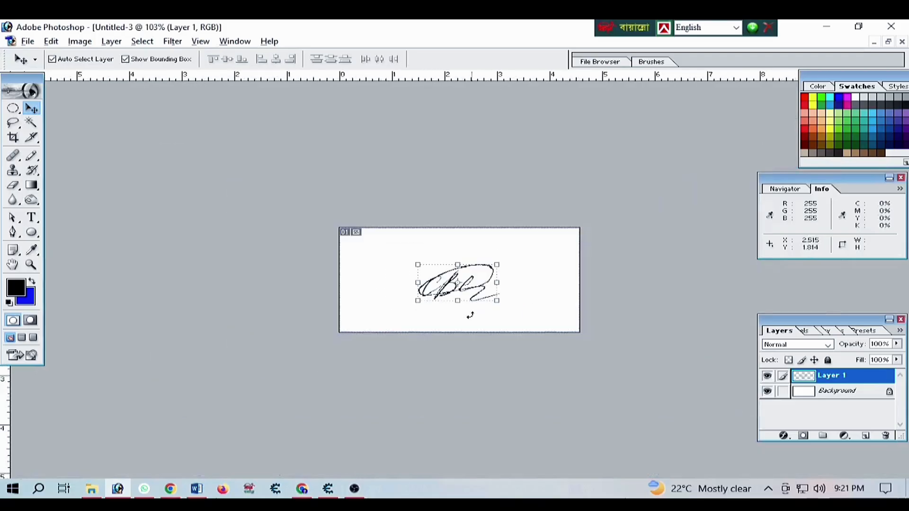
# Step: Return to the transparent signature document Untitled-2, minimise all open windows and refresh the Windows desktop
pyautogui.click(888, 42)
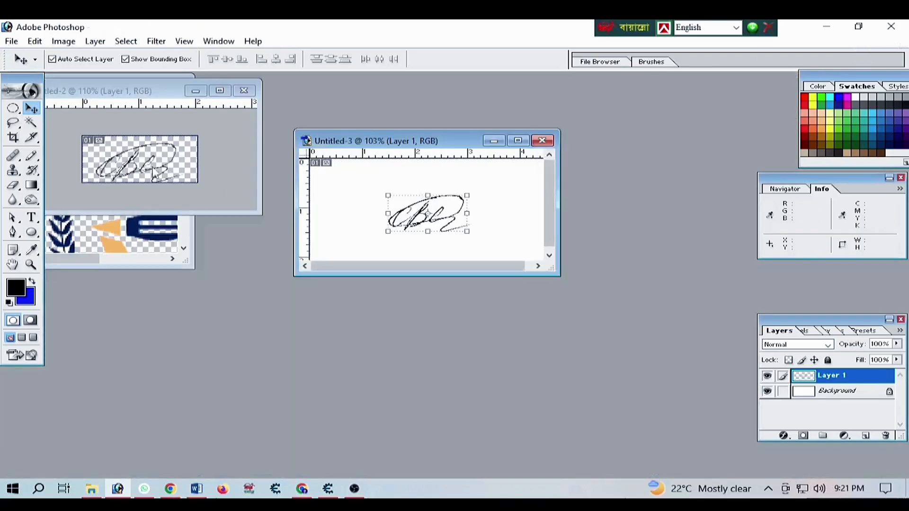
pyautogui.click(201, 126)
pyautogui.click(221, 92)
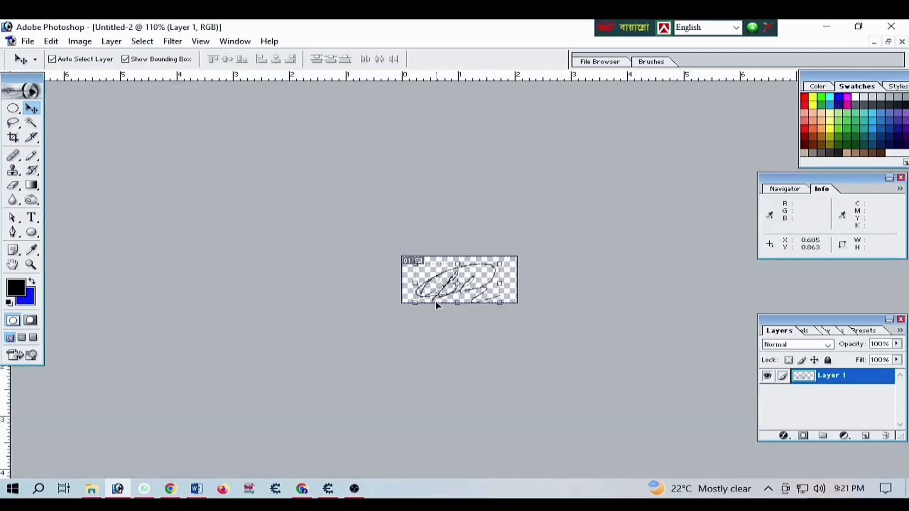
pyautogui.click(822, 29)
pyautogui.click(829, 32)
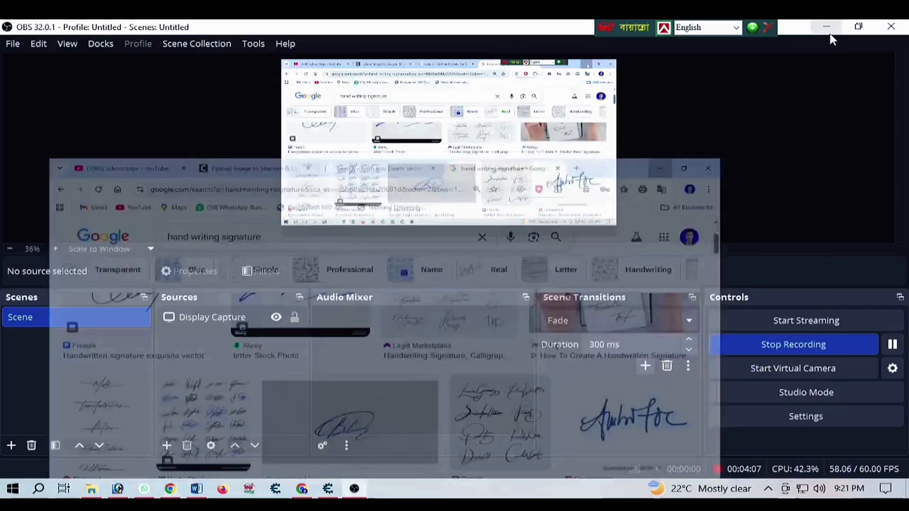
pyautogui.click(830, 33)
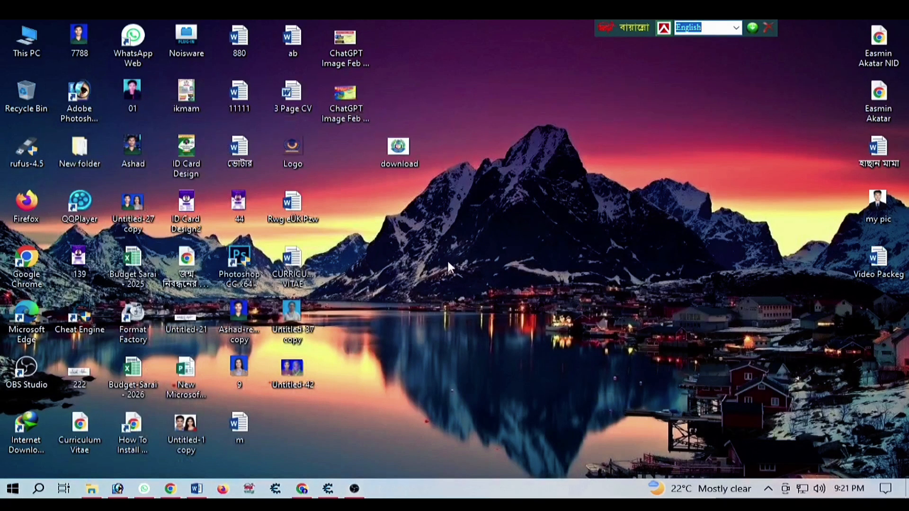
pyautogui.rightClick(478, 136)
pyautogui.click(512, 176)
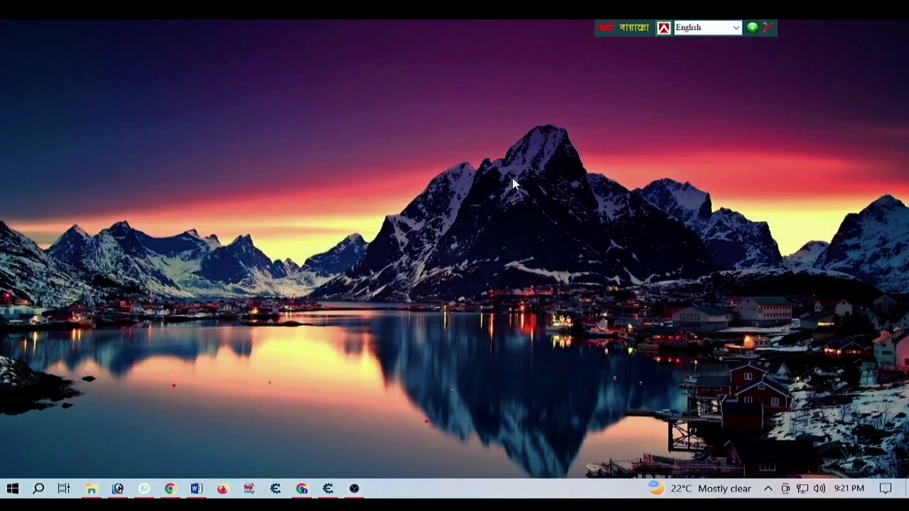
# Step: Move the Logo file to an empty area of the desktop and open Logo.png to examine its background transparency
pyautogui.click(289, 149)
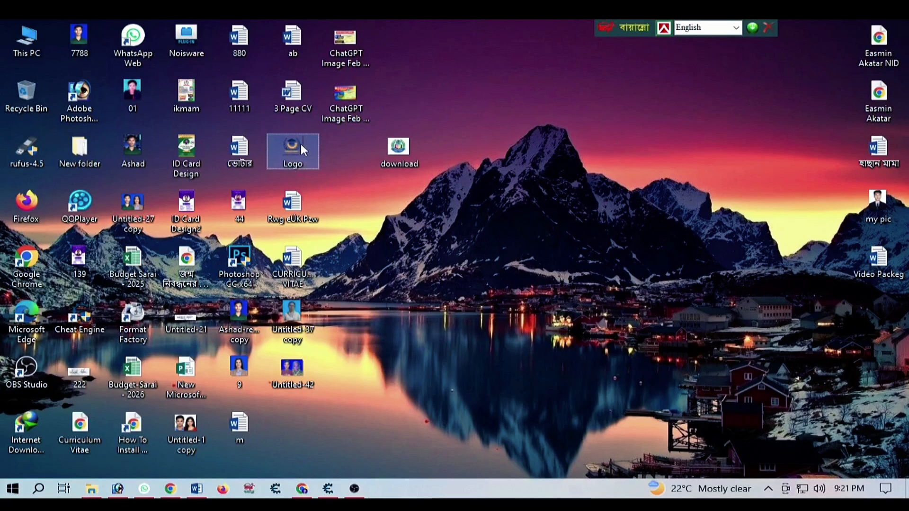
pyautogui.moveTo(301, 148); pyautogui.dragTo(452, 127)
pyautogui.moveTo(516, 87); pyautogui.dragTo(504, 90)
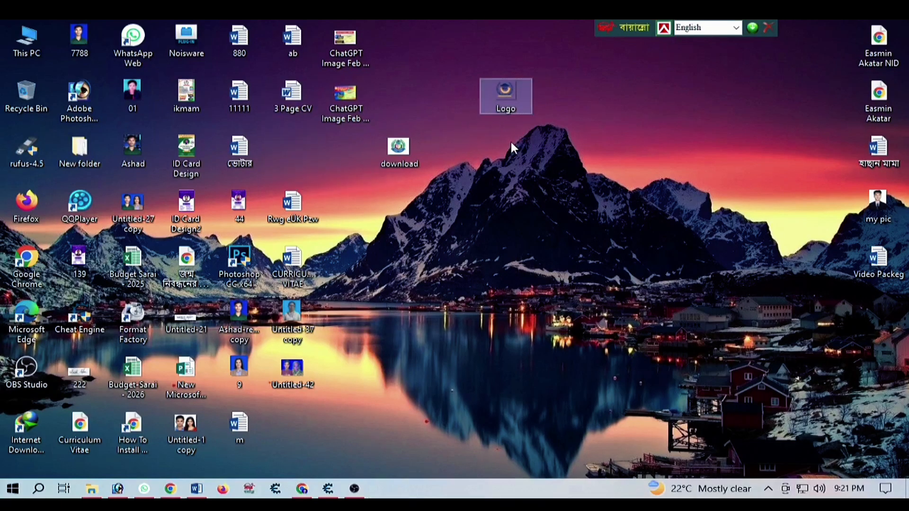
pyautogui.press('Return')
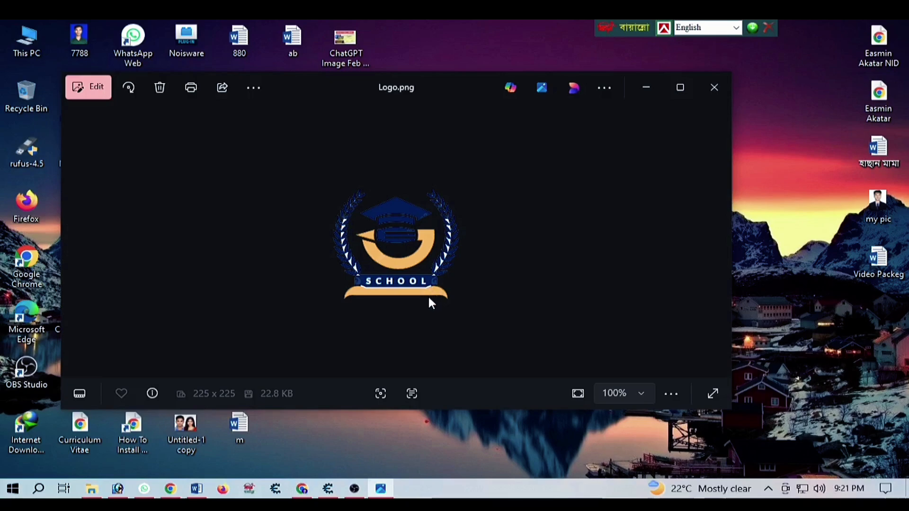
pyautogui.click(714, 87)
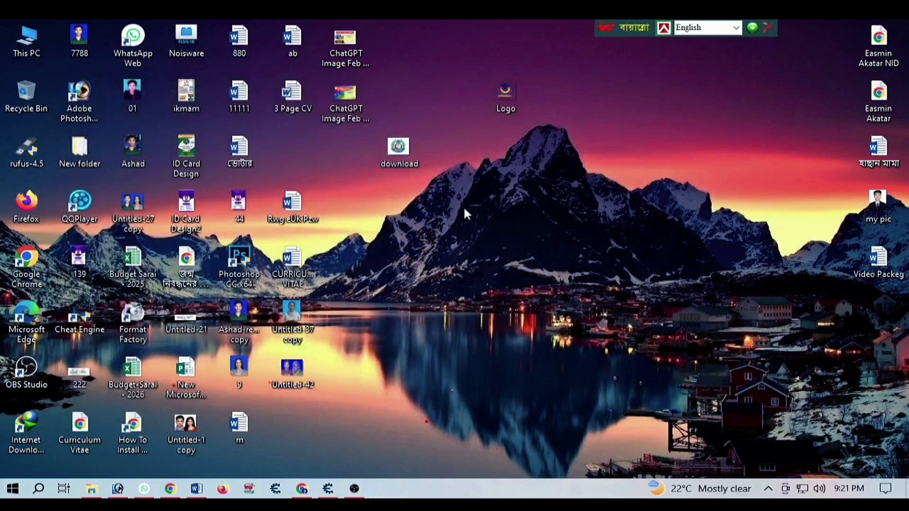
pyautogui.rightClick(464, 206)
pyautogui.click(490, 247)
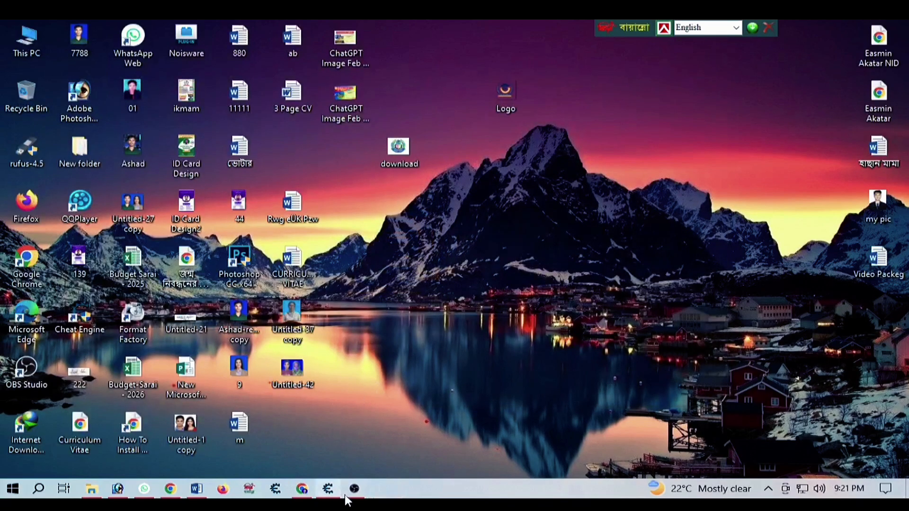